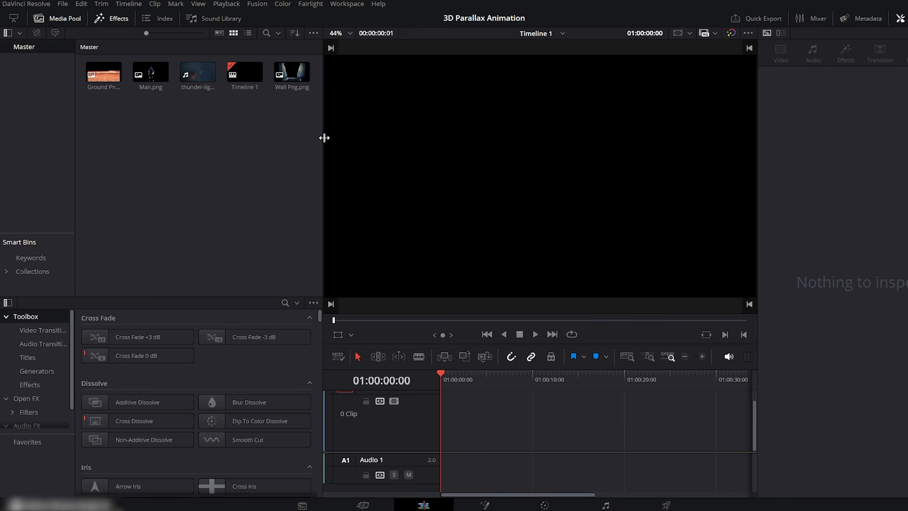
- Create a new Fusion composition clip named "3D Camera Animation" with a duration of 20 seconds
drag(292, 119, 106, 73)
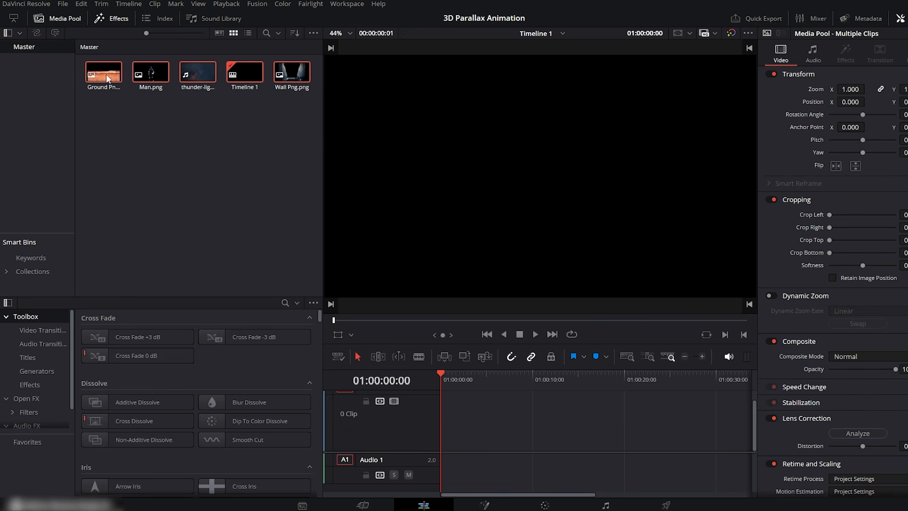
click(224, 80)
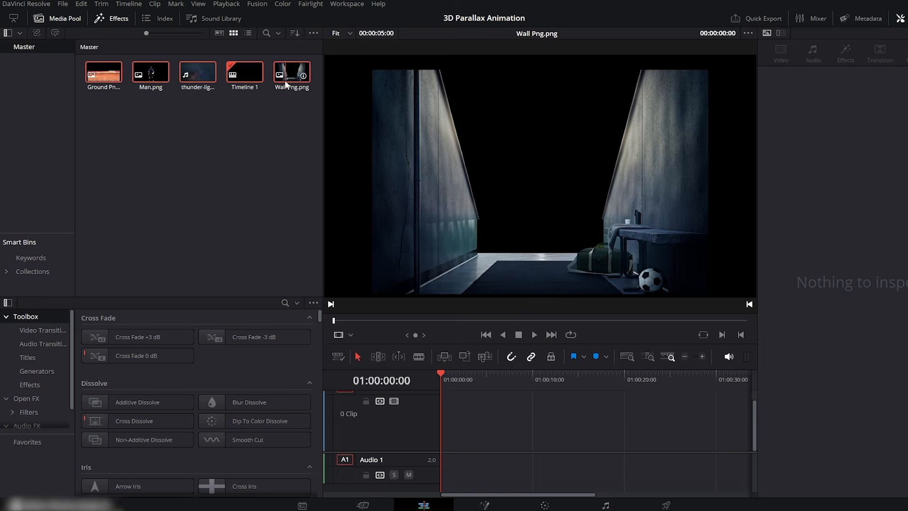
right_click(187, 153)
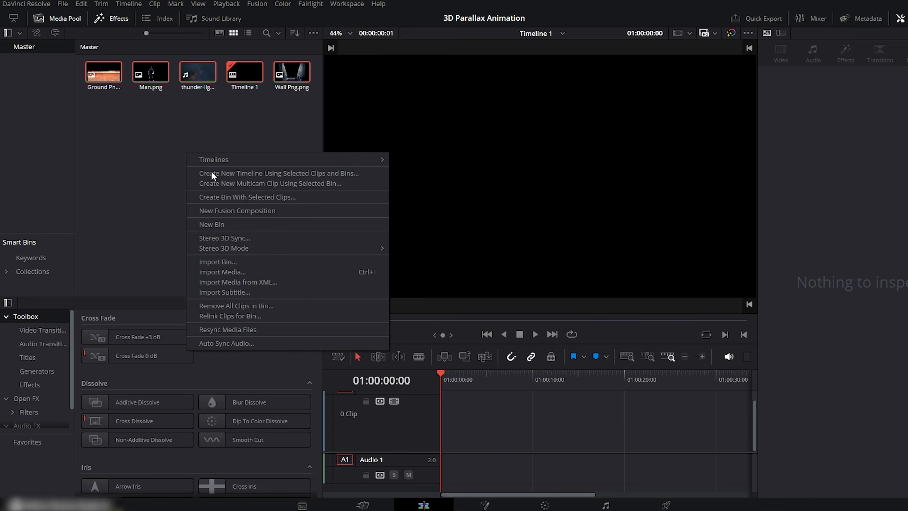
click(229, 208)
text(3D Camera Animation)
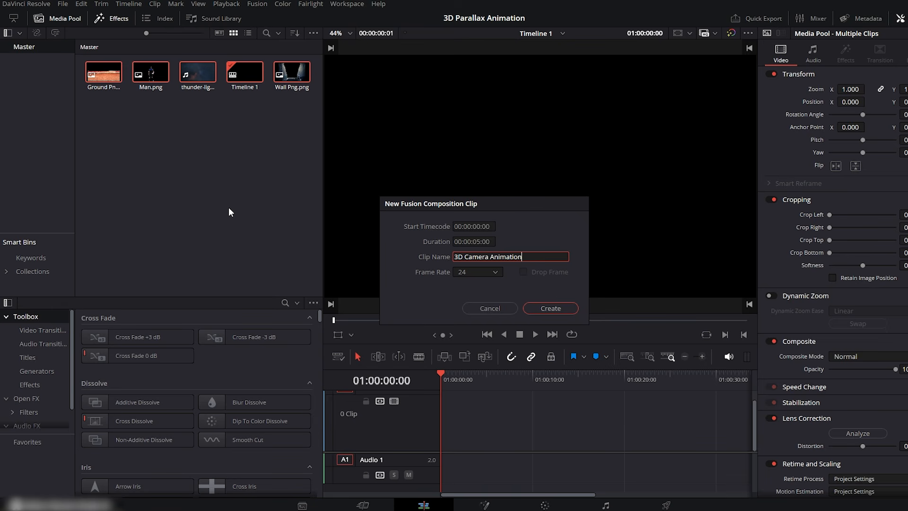
click(482, 241)
click(481, 242)
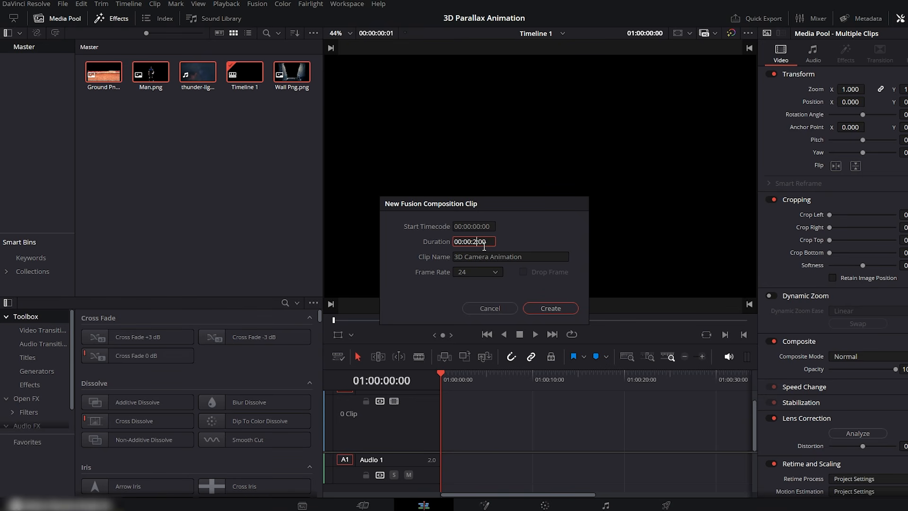
click(540, 307)
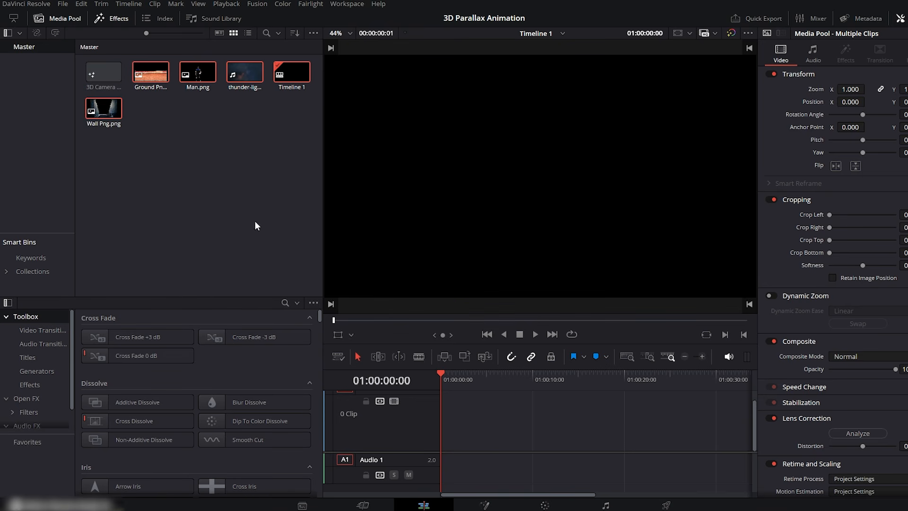
- Place the 3D Camera Animation composition at the start of the timeline and open it in the Fusion page
drag(120, 91, 436, 423)
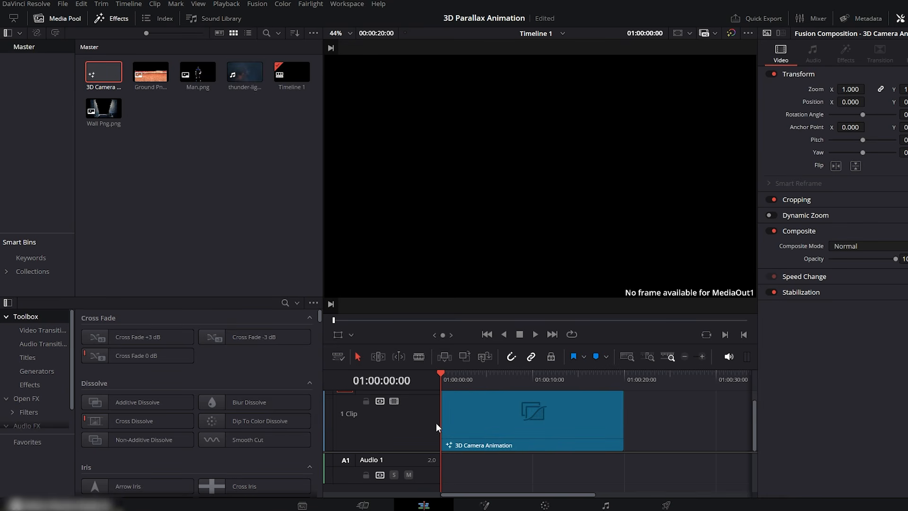
click(486, 506)
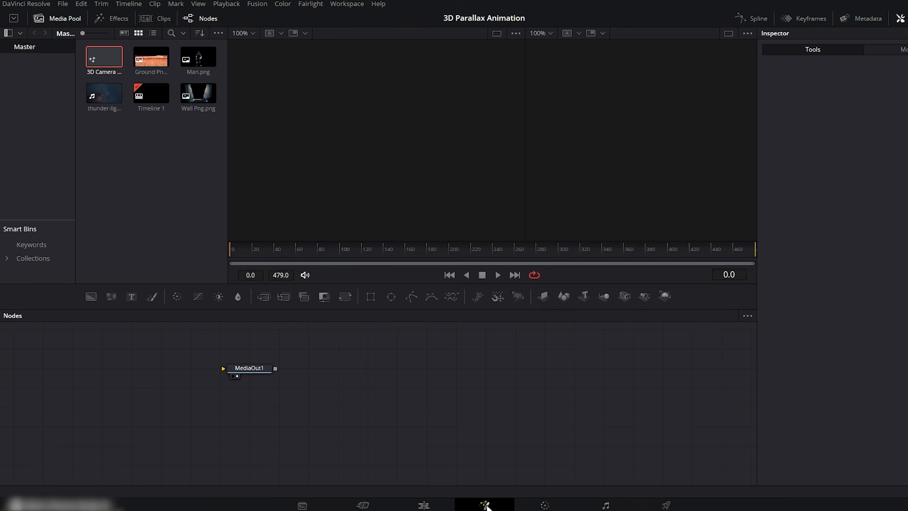
- Move the MediaOut1 node aside and add Camera 3D, Renderer 3D and Merge 3D nodes in front of it
drag(265, 371, 689, 407)
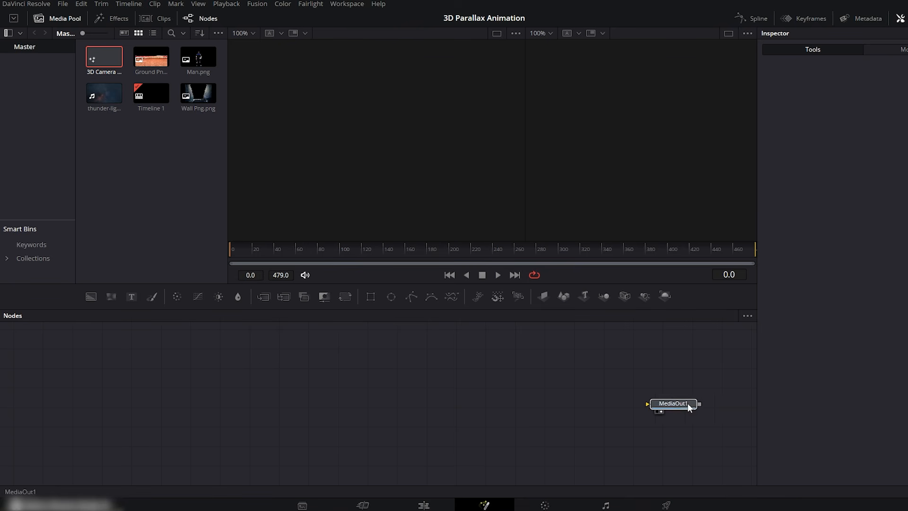
click(708, 409)
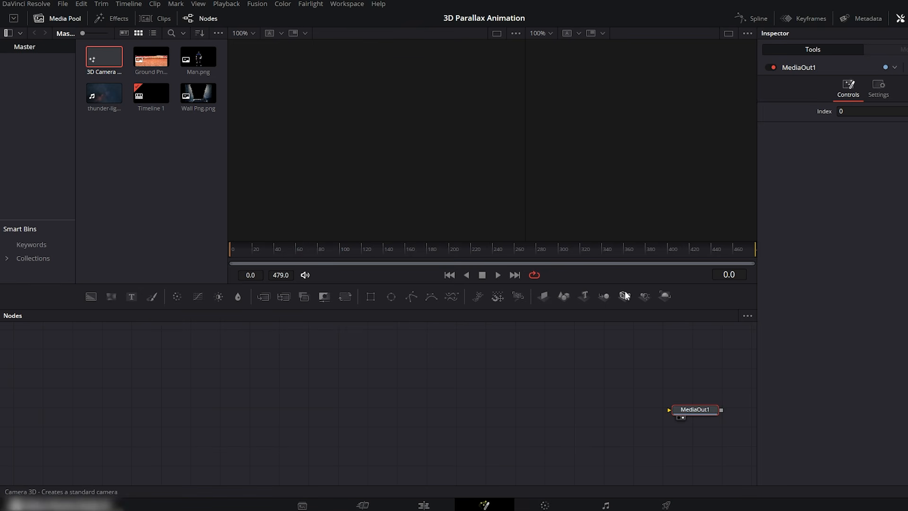
drag(625, 297, 563, 376)
drag(662, 297, 626, 379)
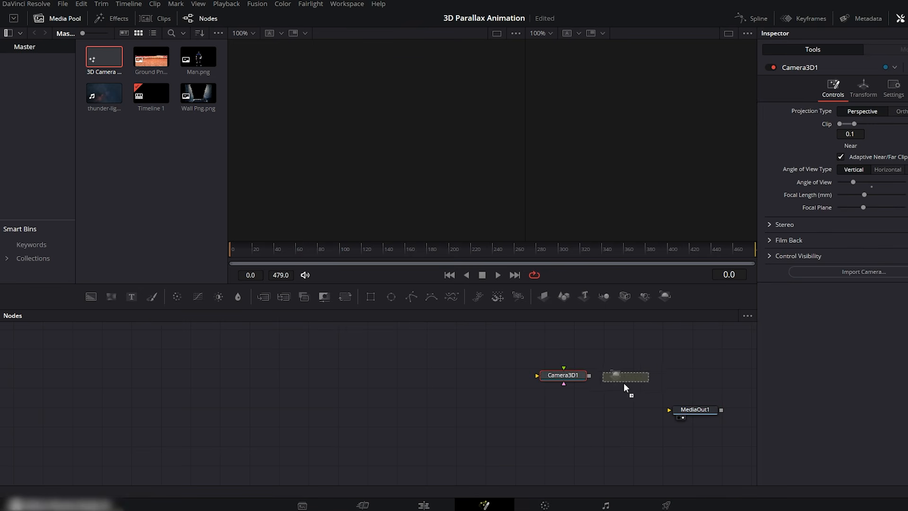
drag(603, 410, 602, 410)
drag(605, 297, 518, 412)
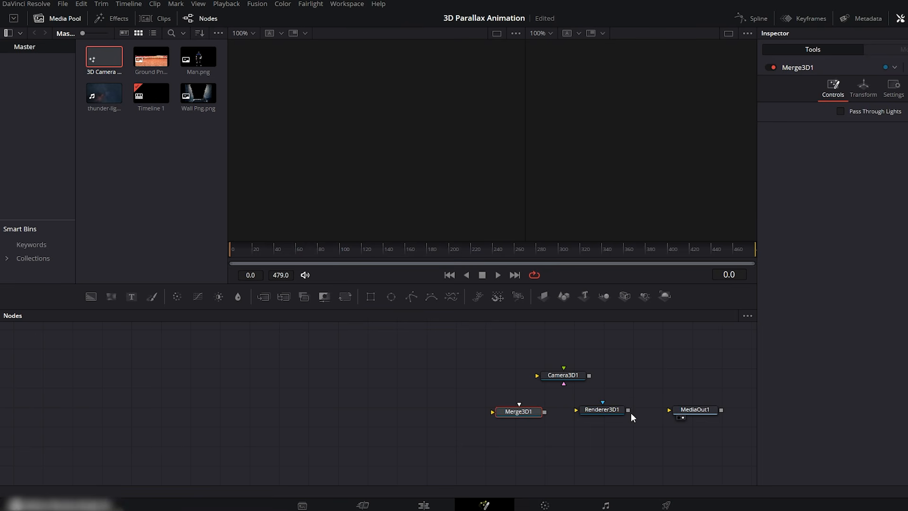
- Connect Camera3D1 into Merge3D1, Merge3D1 into Renderer3D1, and Renderer3D1 into MediaOut1, lining up the nodes
drag(628, 409, 672, 409)
drag(545, 412, 585, 412)
drag(574, 377, 521, 409)
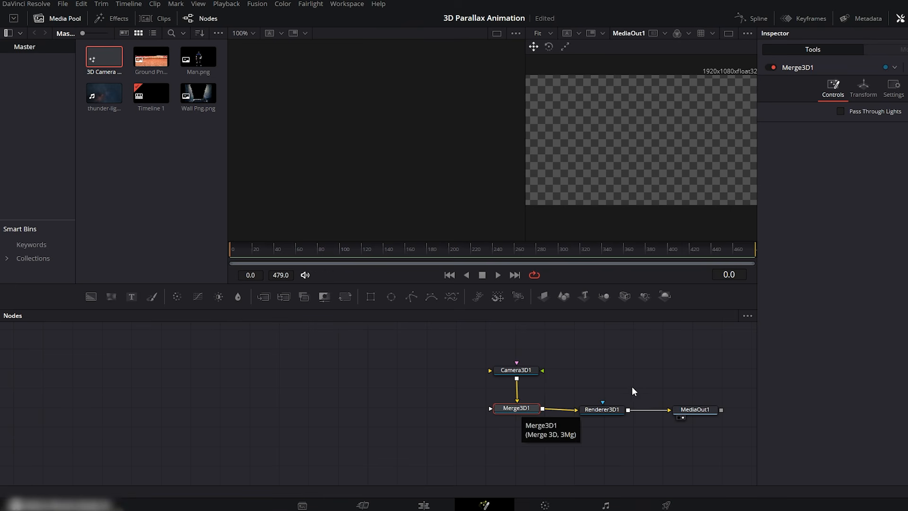
drag(529, 410, 530, 413)
- Add the ground PNG to the node graph with an Image Plane 3D node and connect it to Merge3D1
drag(149, 61, 192, 351)
drag(195, 404, 195, 404)
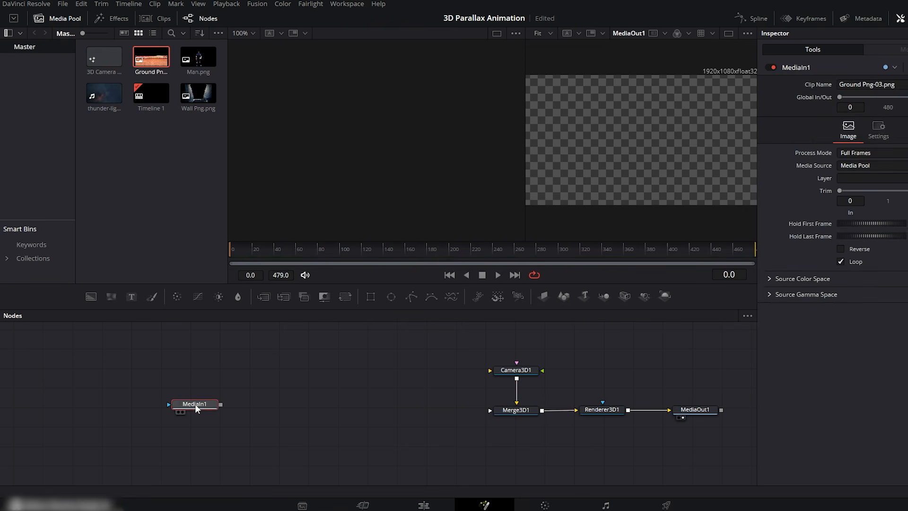
click(543, 297)
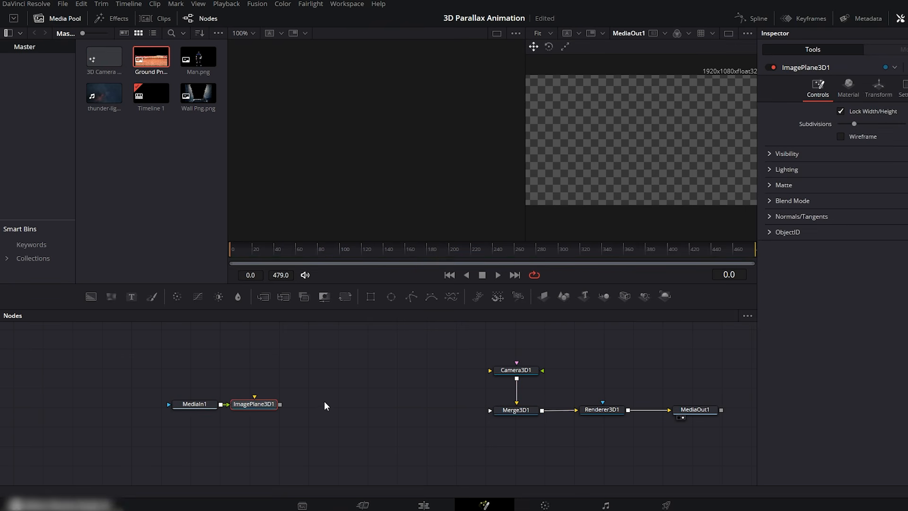
drag(281, 404, 497, 415)
drag(287, 378, 170, 419)
drag(245, 407, 239, 410)
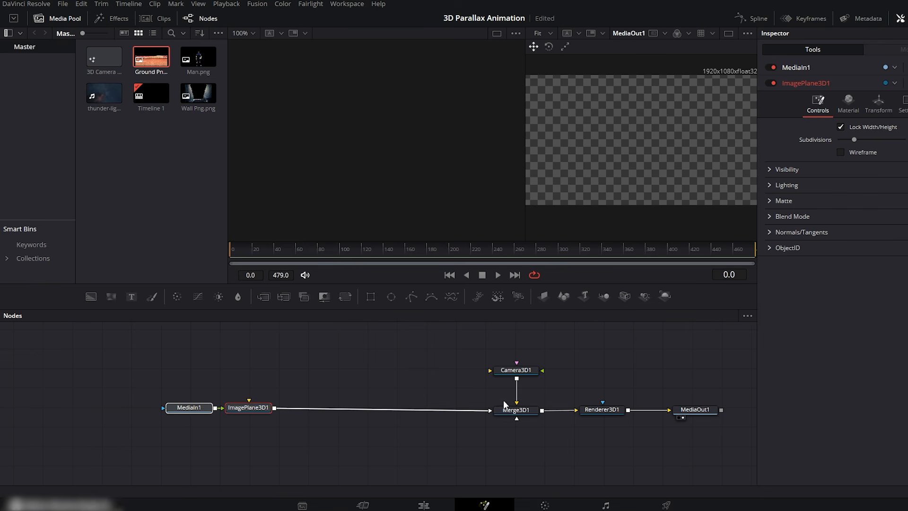
- Show the Merge3D1 scene in the empty viewer and resize the media pool and the two viewers
click(499, 418)
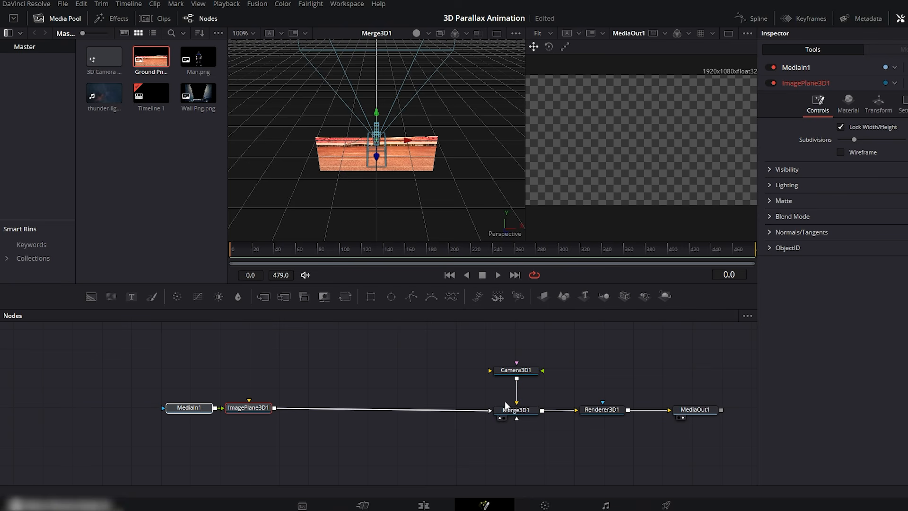
drag(525, 226, 472, 224)
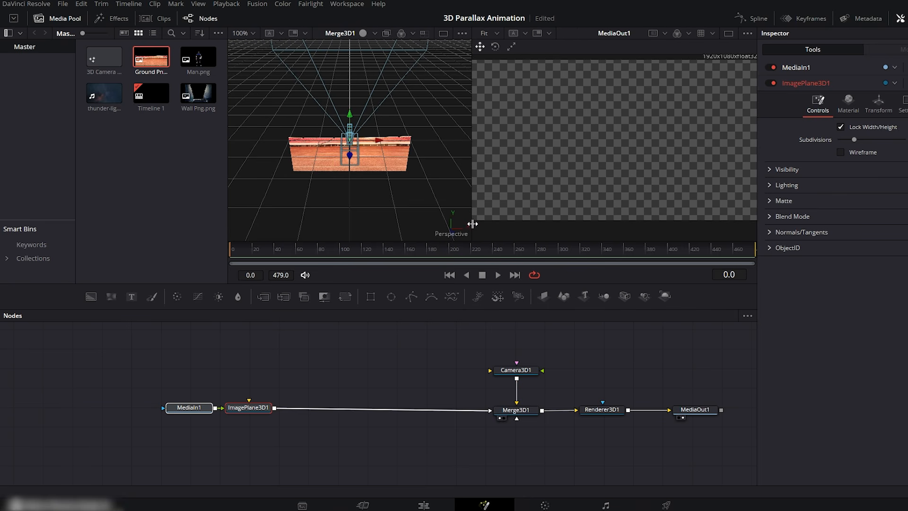
drag(227, 211, 187, 209)
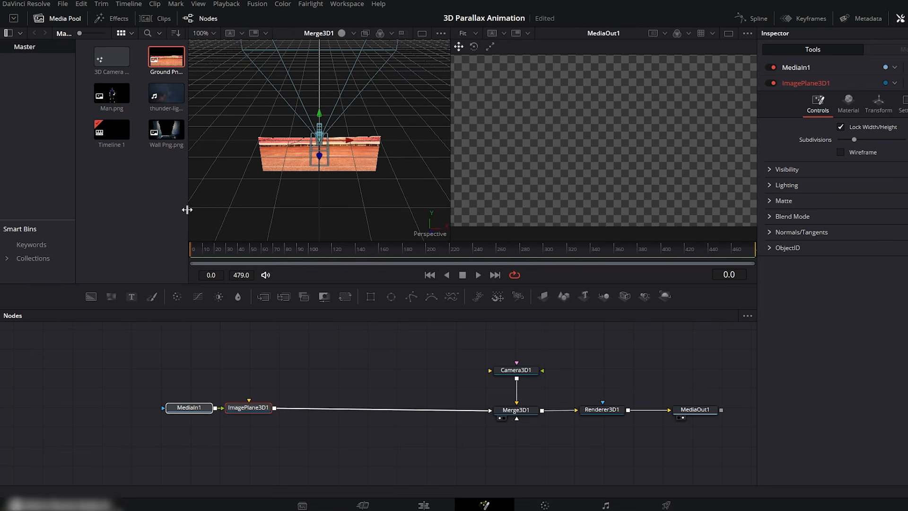
drag(451, 234, 459, 229)
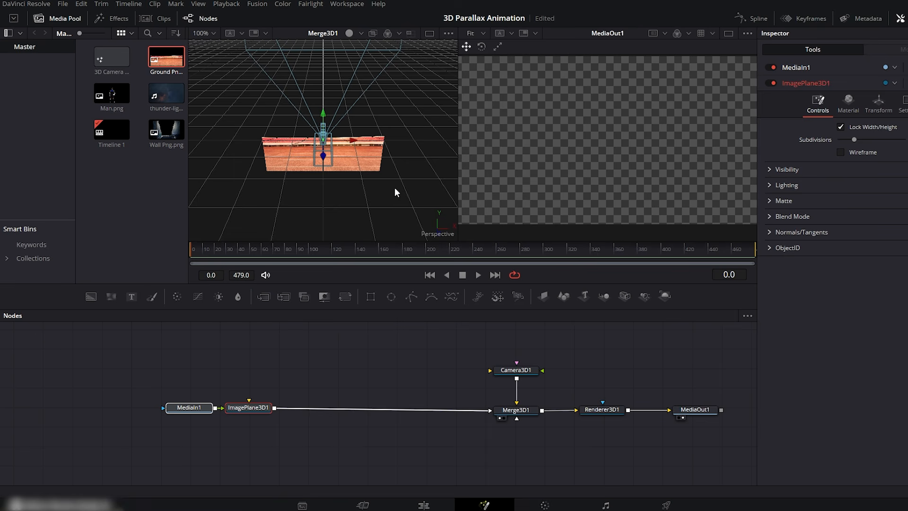
- Pull the 3D camera back along its Z axis until the ground image spans the rendered frame
drag(401, 179, 368, 135)
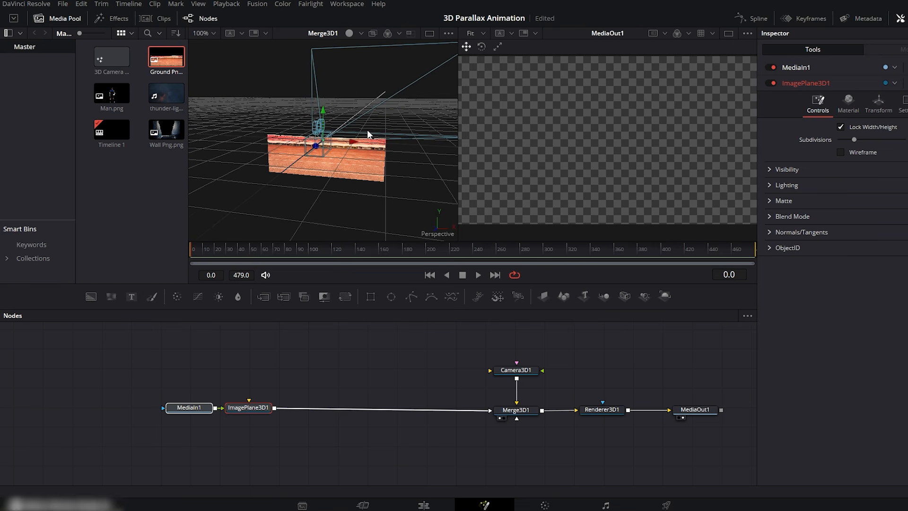
drag(316, 147, 234, 189)
scroll(282, 176, down, 2)
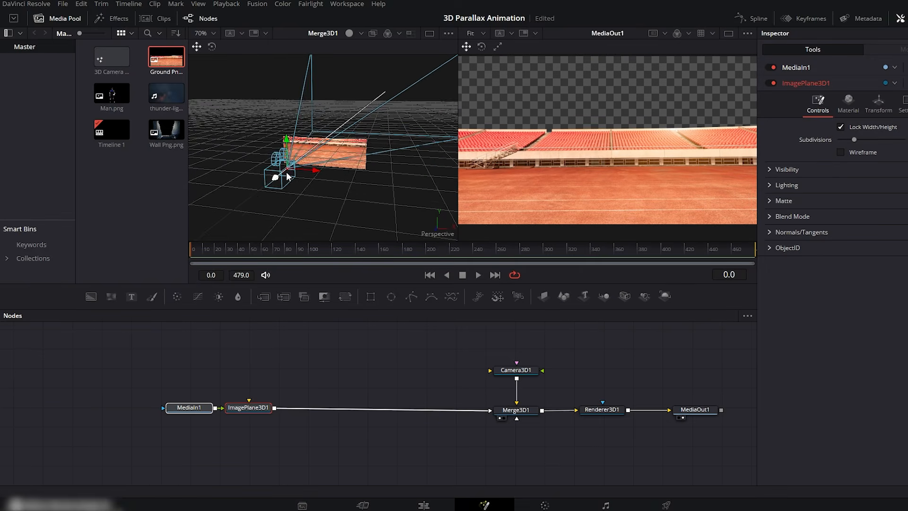
drag(289, 167, 273, 182)
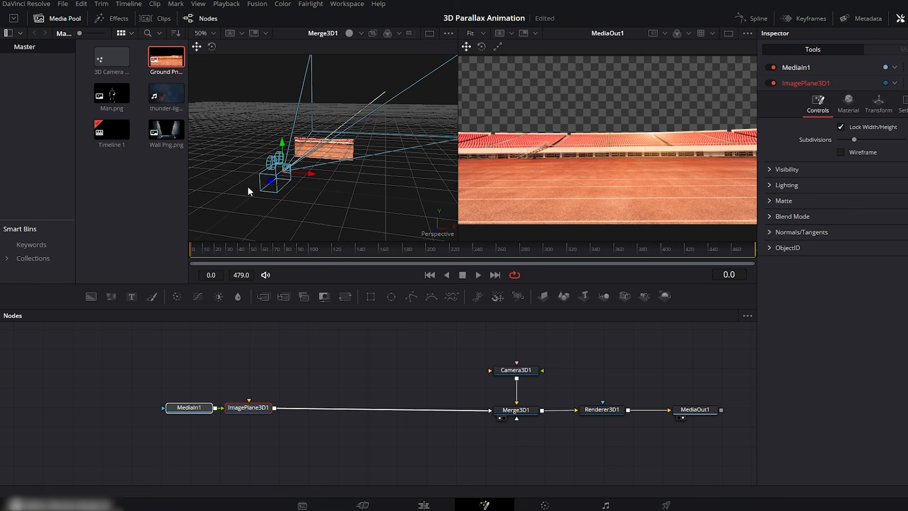
- Add Wall Png.png to the node graph with its own Image Plane 3D node and connect it to Merge3D1
drag(166, 130, 189, 382)
click(543, 296)
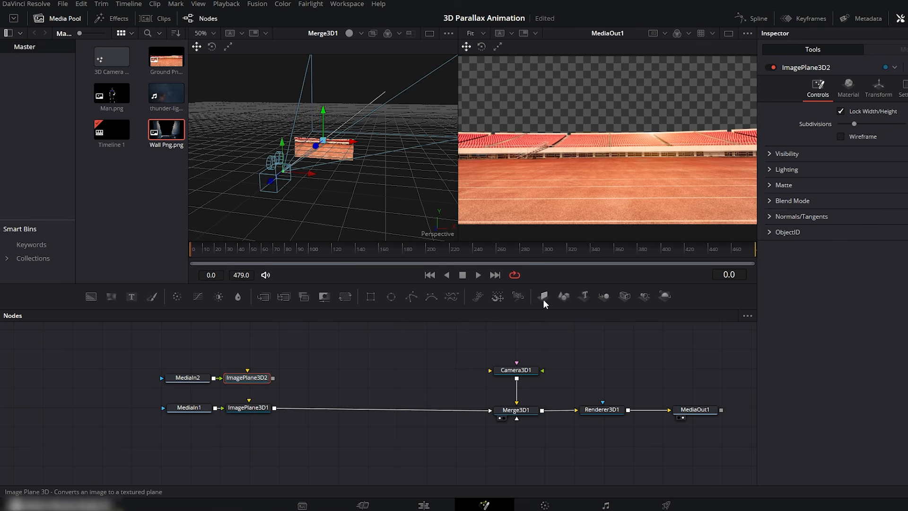
drag(273, 378, 510, 413)
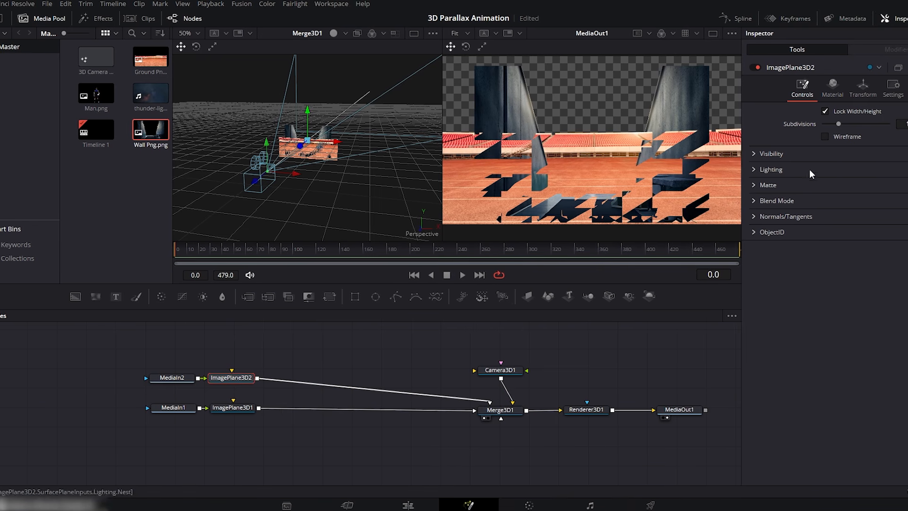
- Move the wall image plane in front of the ground to about Z 0.37 and raise it to about Y 0.05
click(823, 88)
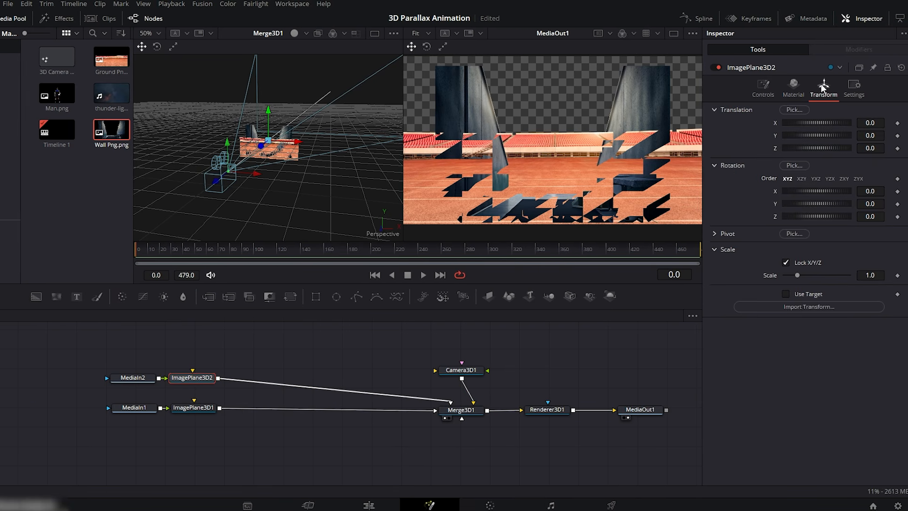
click(872, 150)
text(0.1)
key(Tab)
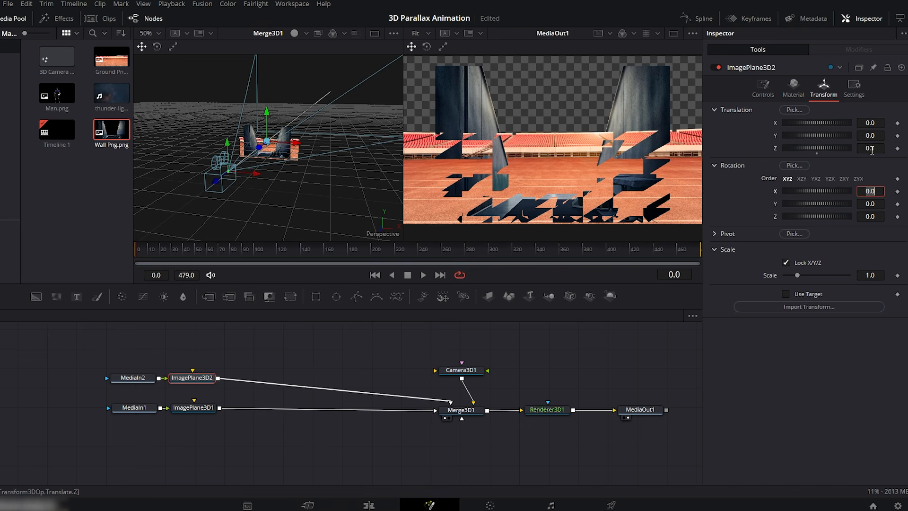
drag(294, 169, 257, 119)
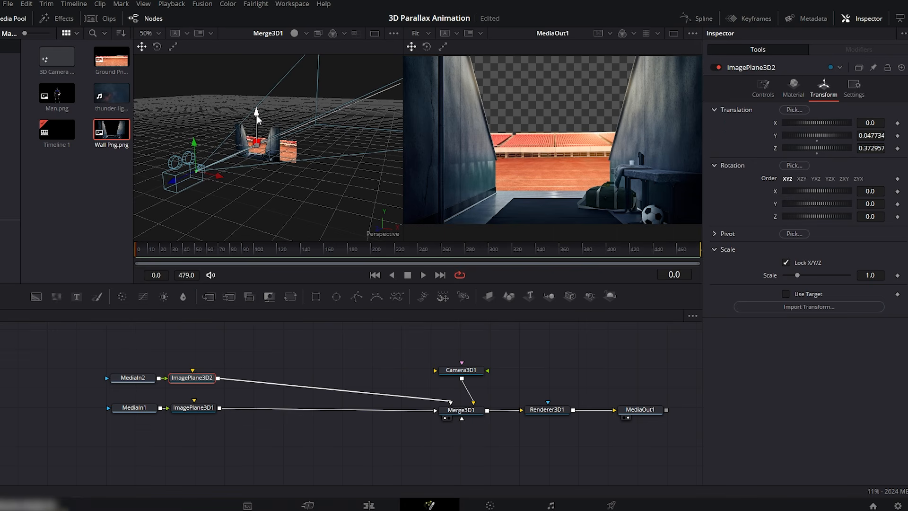
drag(258, 119, 258, 119)
- Add the thunder video clip to the node graph with an Image Plane 3D node and connect it to Merge3D1
drag(112, 97, 138, 351)
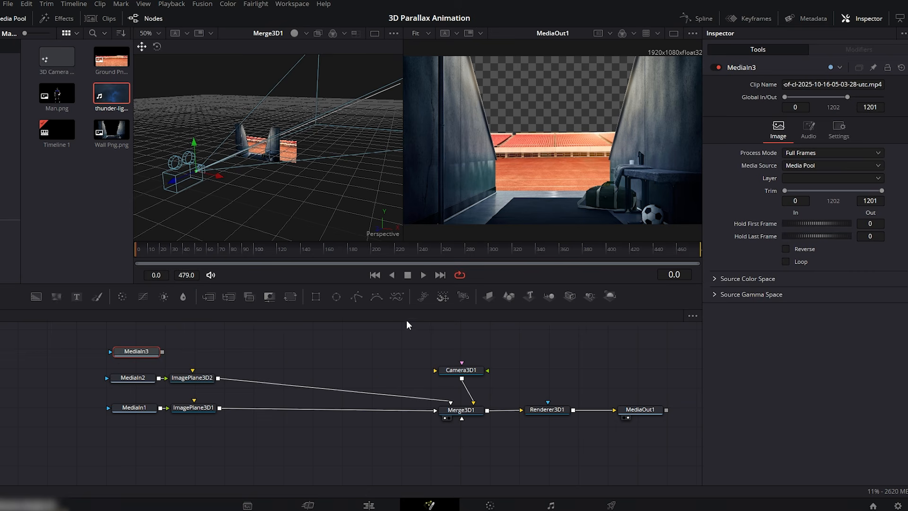
click(489, 297)
drag(222, 351, 454, 413)
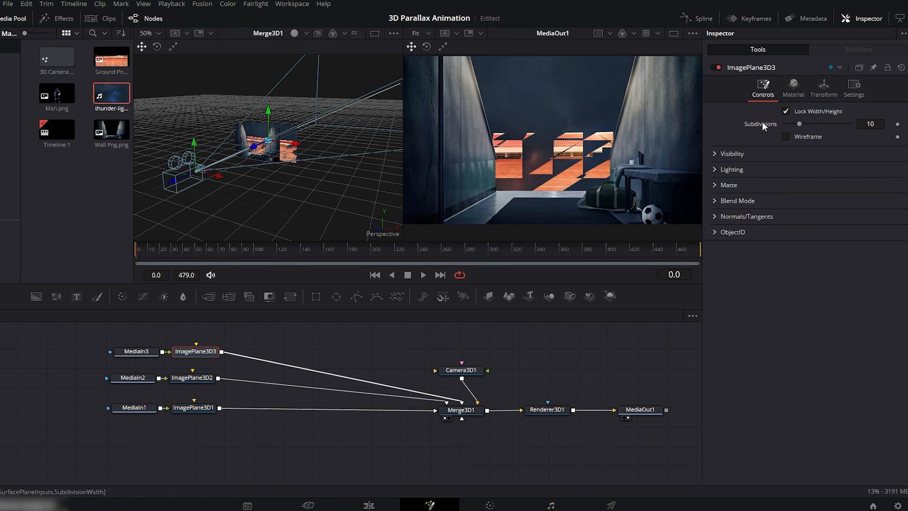
- Place the thunder clip's image plane behind the ground at about Z -0.36 and Y 0.09, and scale it to 1.43
click(827, 86)
click(862, 150)
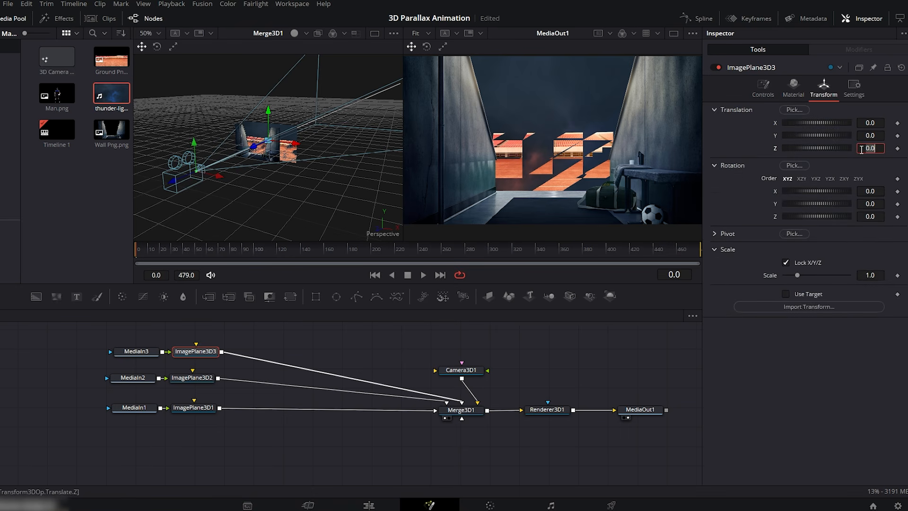
key(Tab)
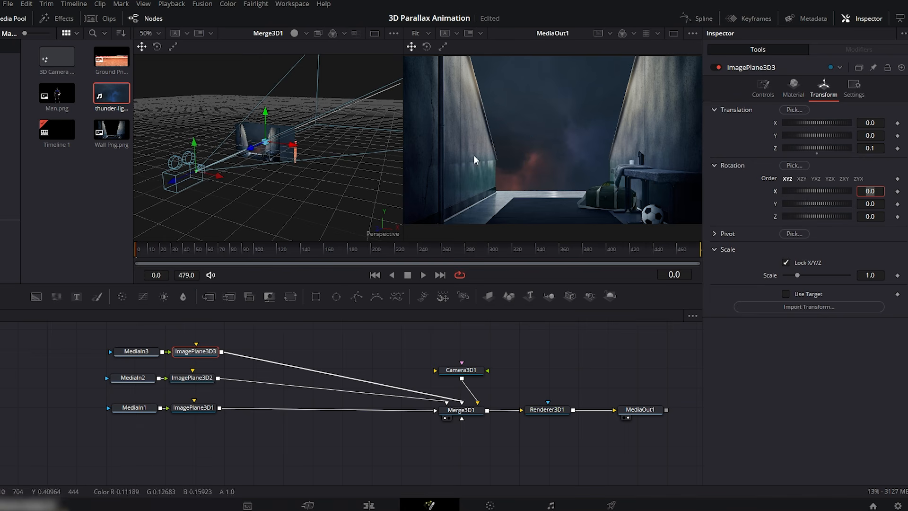
drag(252, 148, 266, 147)
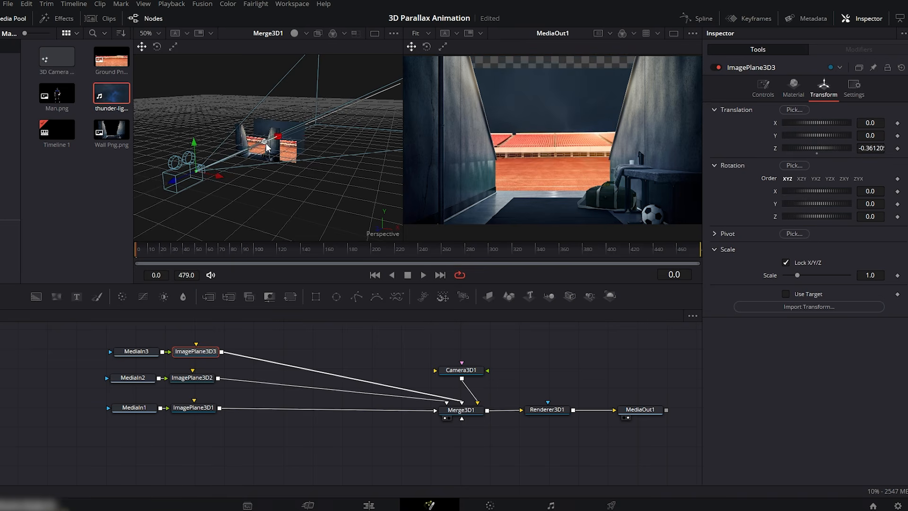
drag(279, 114, 278, 104)
drag(869, 276, 870, 276)
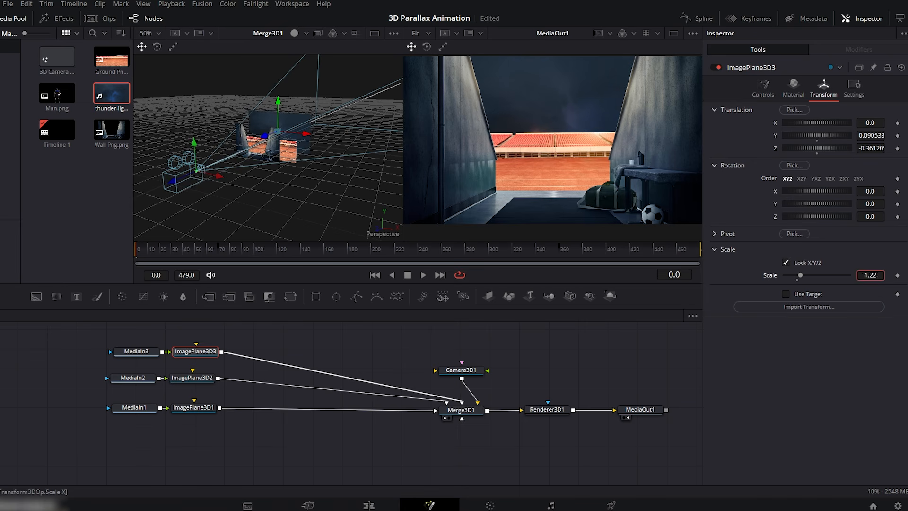
drag(871, 275, 871, 276)
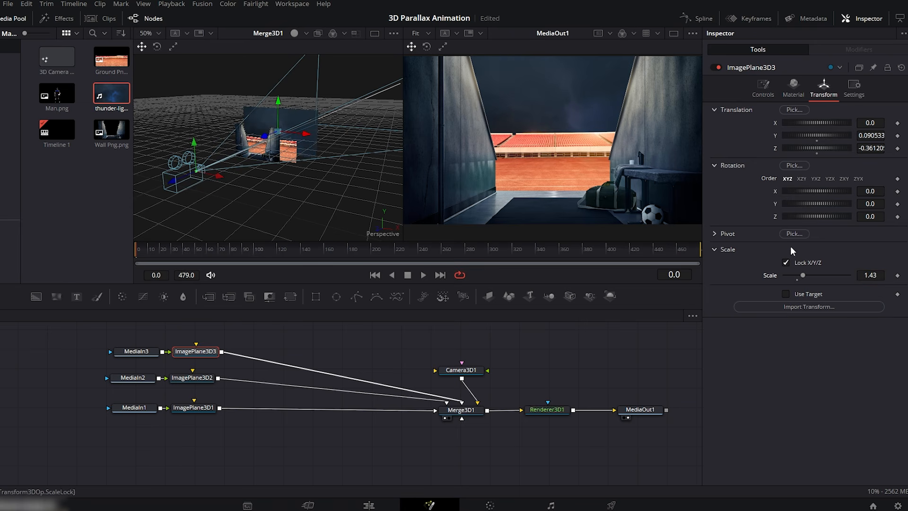
- Raise the thunder clip's image plane to about Y 0.23, scale it to 1.578 and shift it to about X 0.11
drag(280, 101, 284, 92)
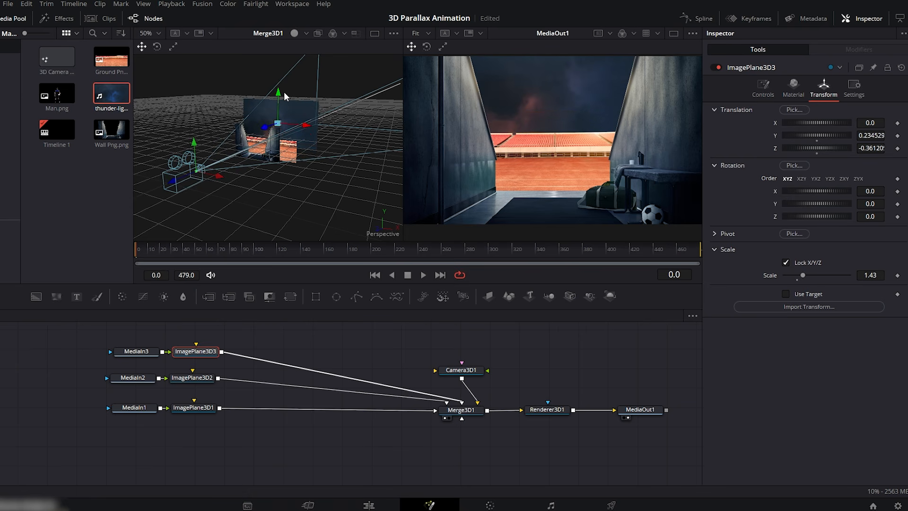
drag(864, 275, 876, 275)
drag(309, 126, 314, 125)
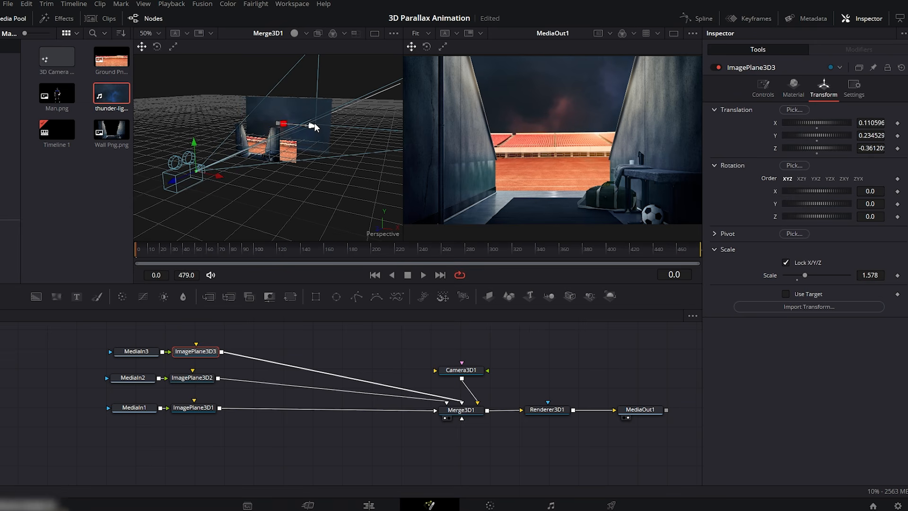
- Add Man.png to the node graph with its own Image Plane 3D node and connect it to Merge3D1
drag(57, 94, 285, 347)
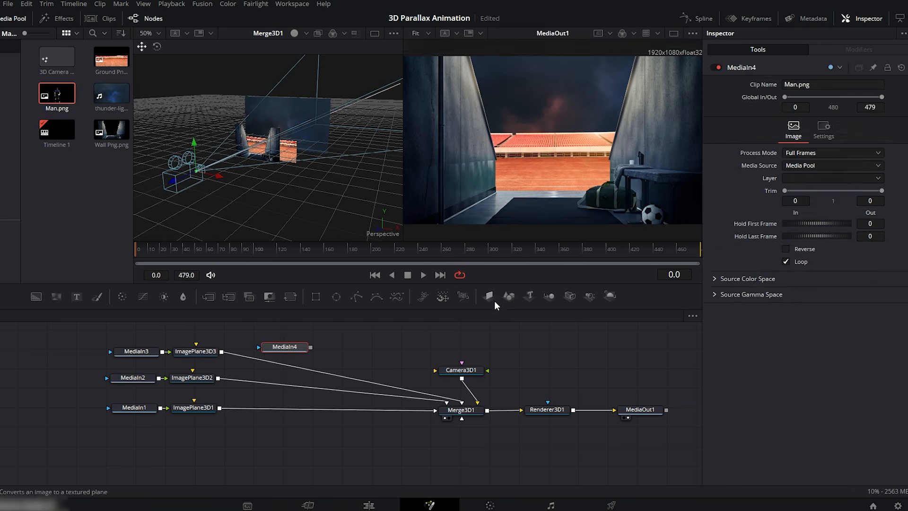
click(488, 296)
drag(371, 347, 442, 403)
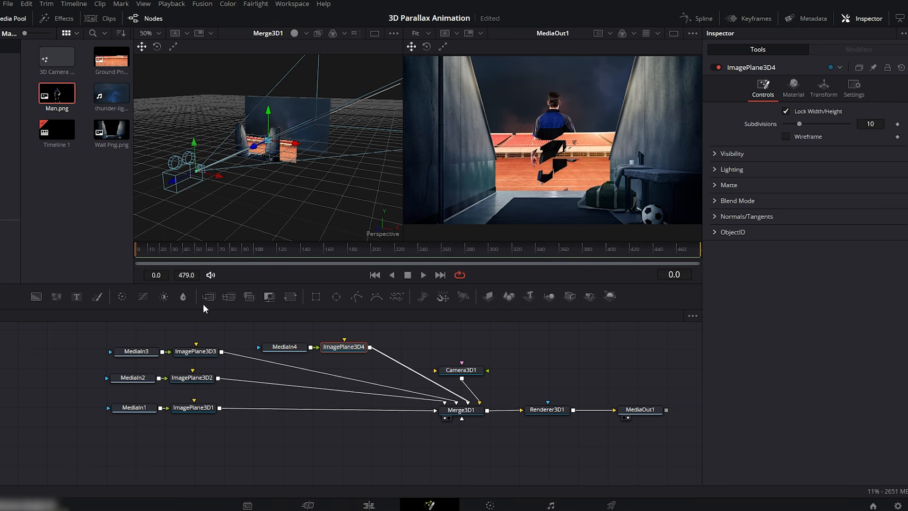
- Rearrange the node graph so the man's MediaIn4 and ImagePlane3D4 nodes sit above the other media rows
key(ctrl+a)
drag(444, 439, 316, 463)
drag(210, 369, 149, 397)
drag(151, 394, 50, 375)
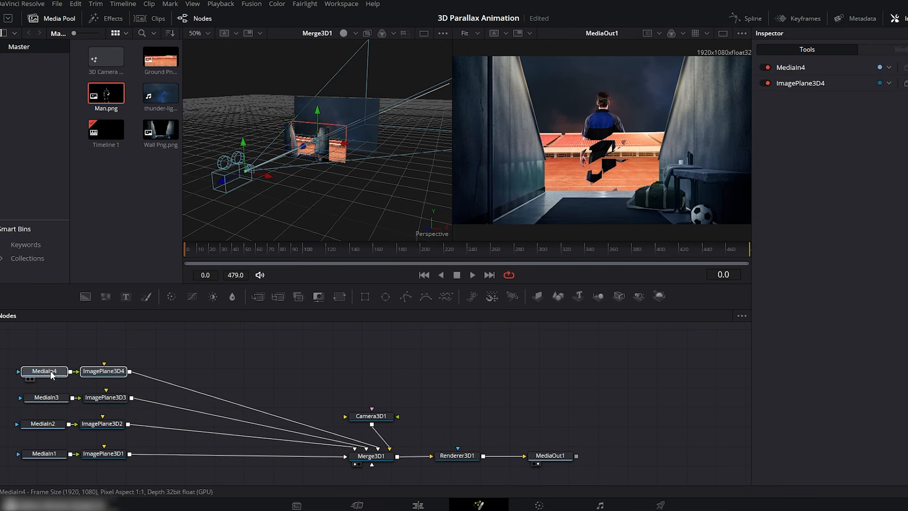
- Scale the man's image plane to 0.372 and move it toward the camera to about Z 1.08
click(108, 373)
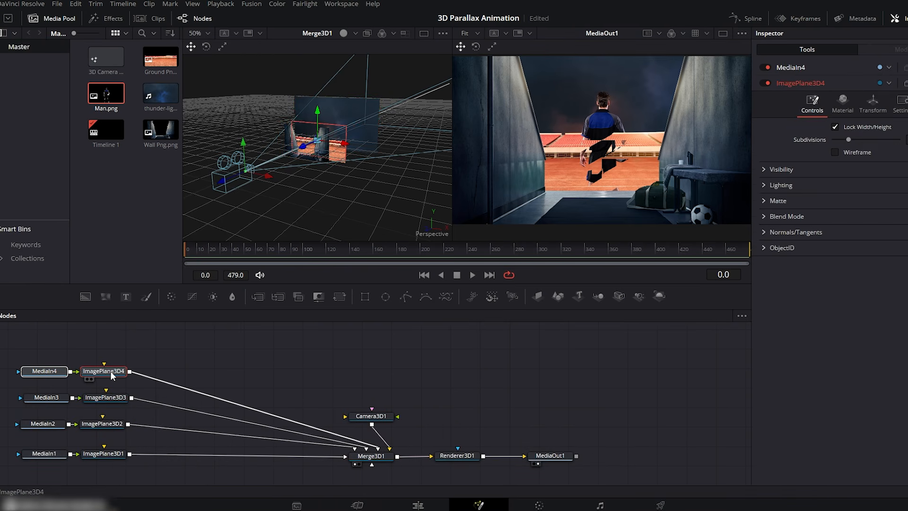
click(873, 101)
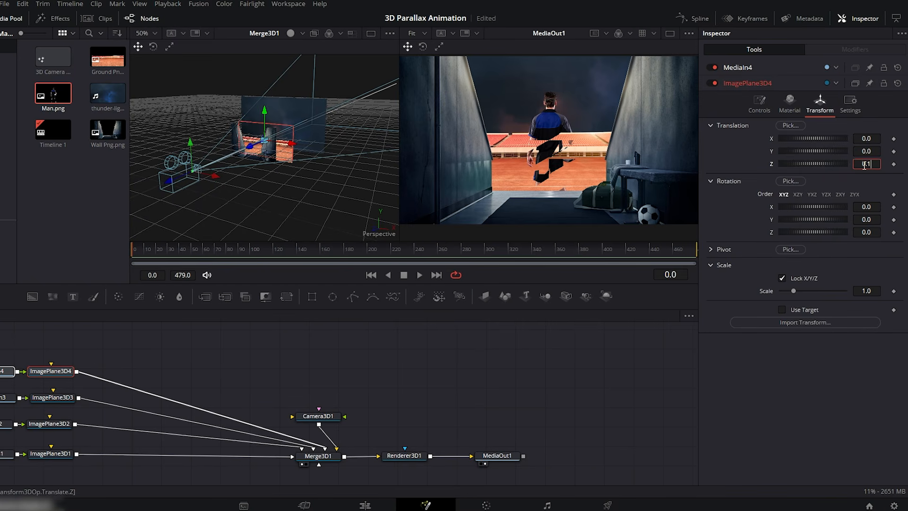
key(Tab)
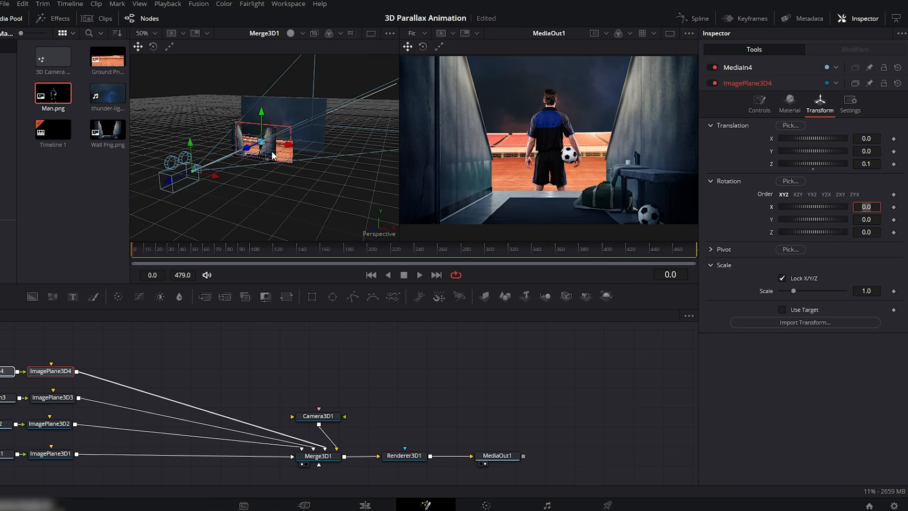
drag(250, 145, 237, 153)
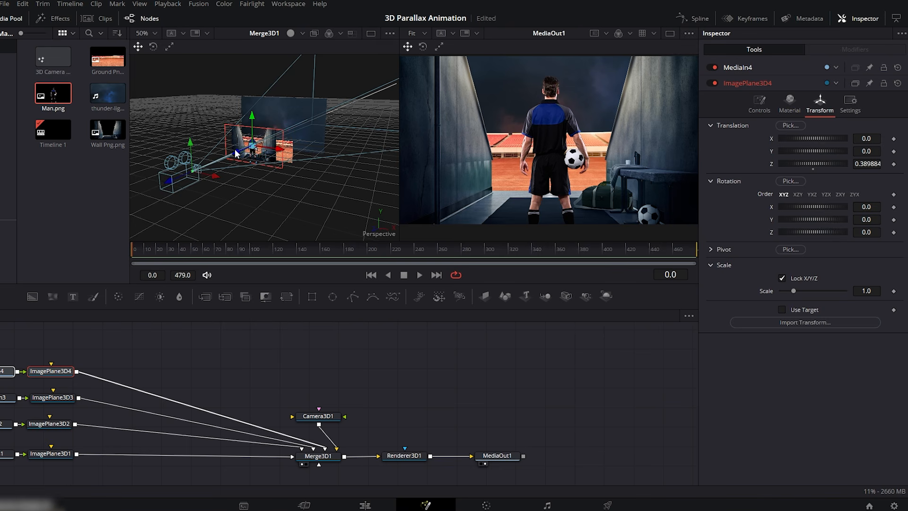
click(861, 290)
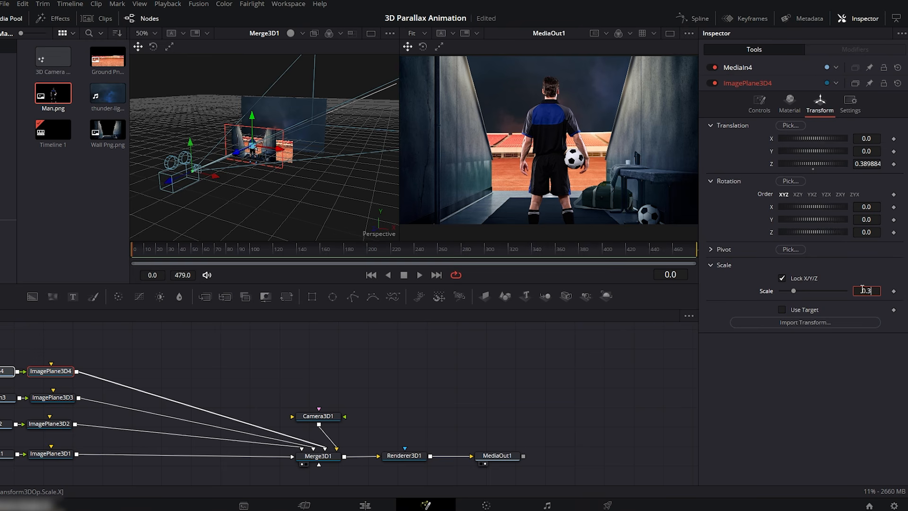
text(0.372)
key(Return)
drag(235, 152, 216, 188)
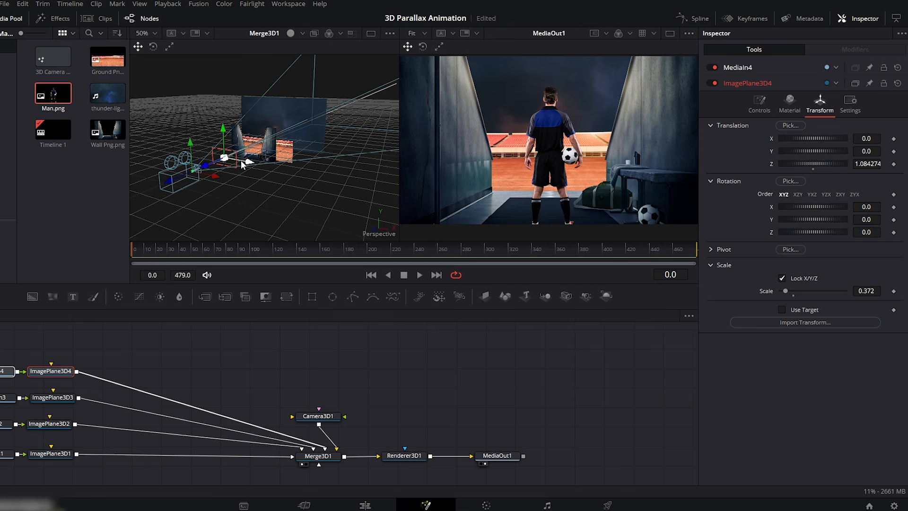
- Place the Camera3D1 node above Merge3D1, and set the ground's image plane to scale 1.091 and about X -0.016
drag(317, 416, 335, 397)
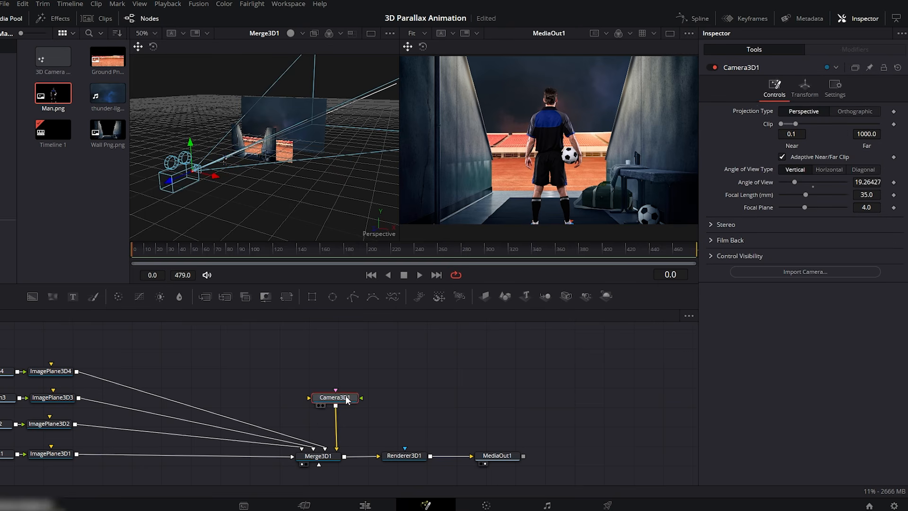
click(88, 455)
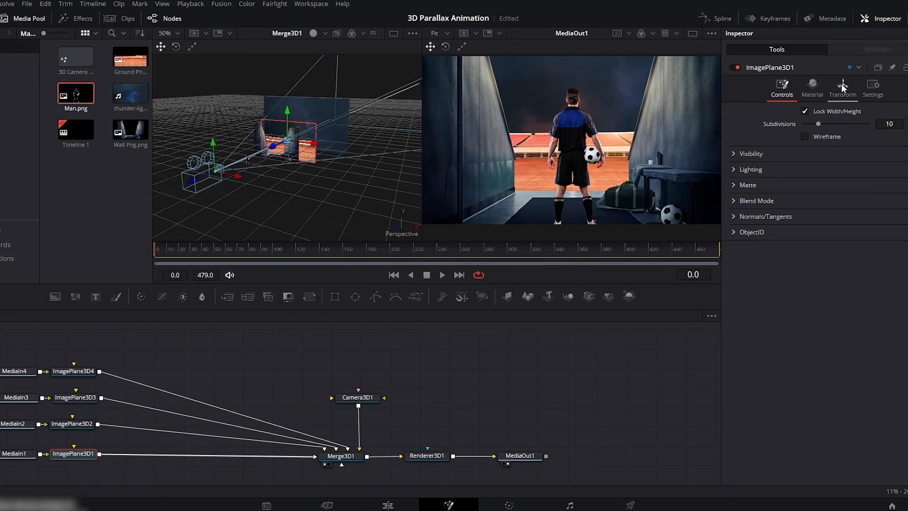
click(874, 87)
drag(872, 275, 876, 275)
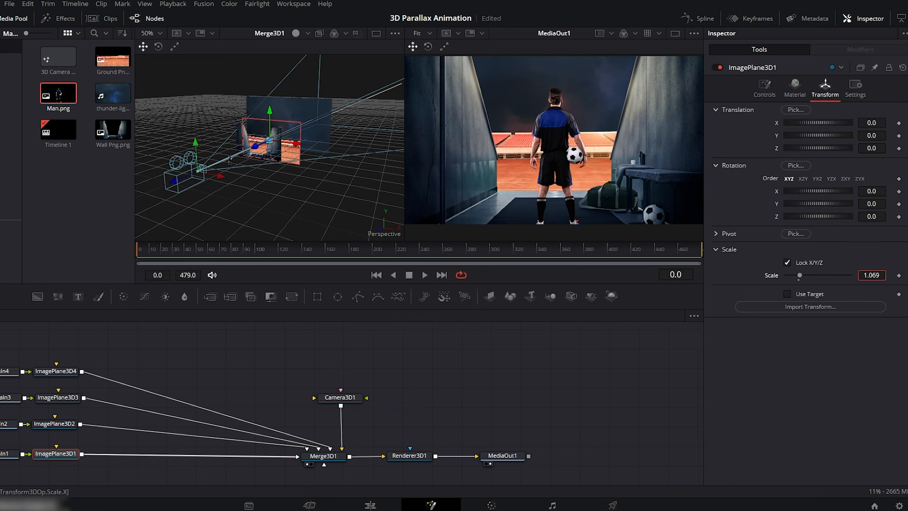
drag(294, 144, 298, 146)
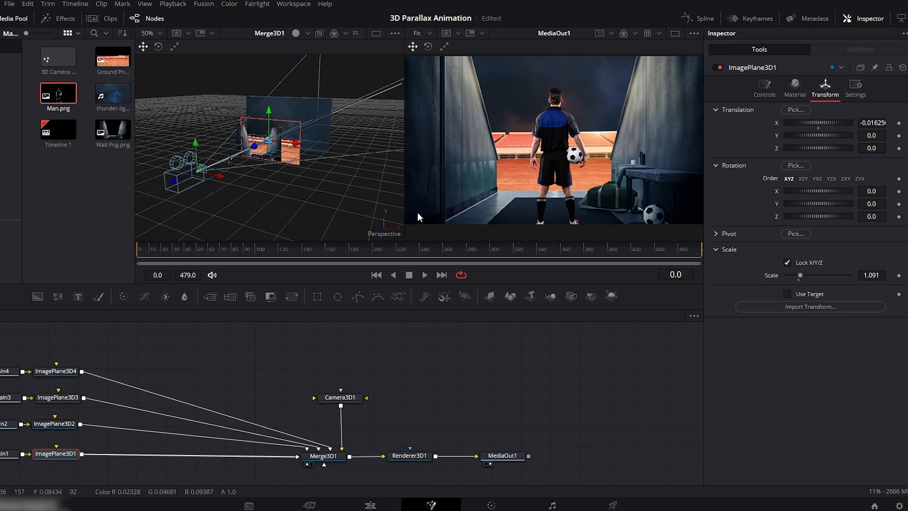
- Widen the MediaOut1 viewer and move the four image plane nodes away from their media nodes to make room between them
drag(405, 217, 332, 218)
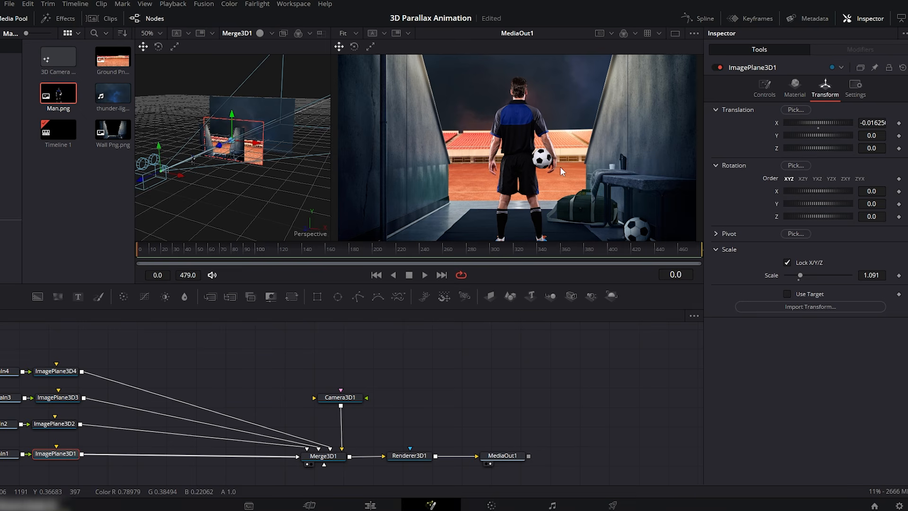
drag(114, 345, 121, 475)
drag(111, 377, 206, 380)
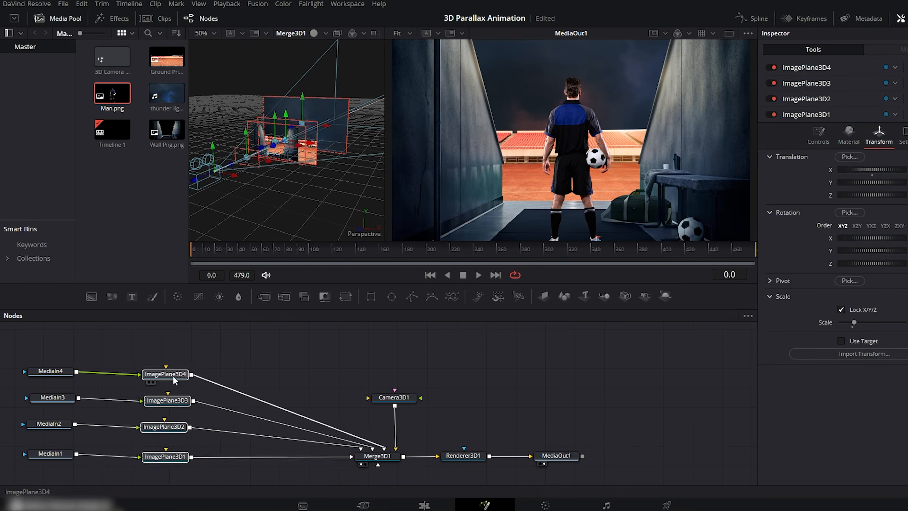
- Insert a Color Corrector between MediaIn1 and ImagePlane3D1, set its saturation to 0 and lower its brightness
click(52, 373)
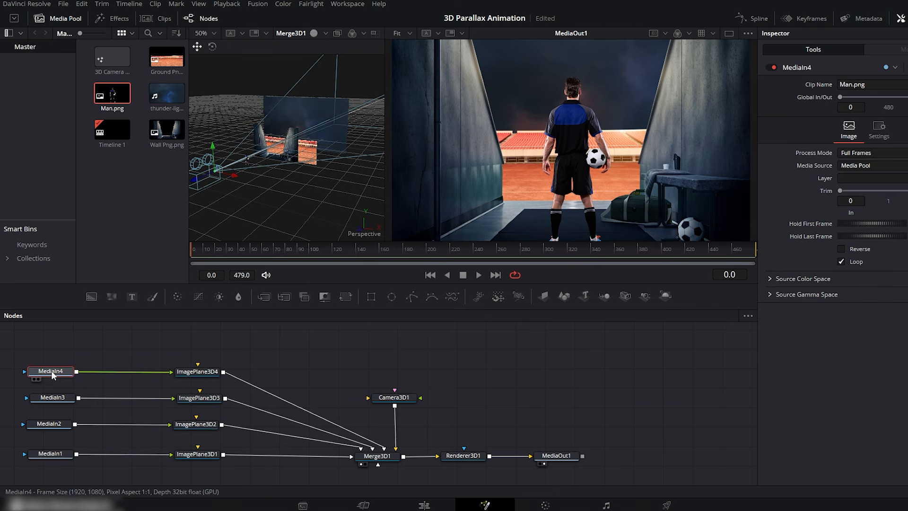
click(56, 455)
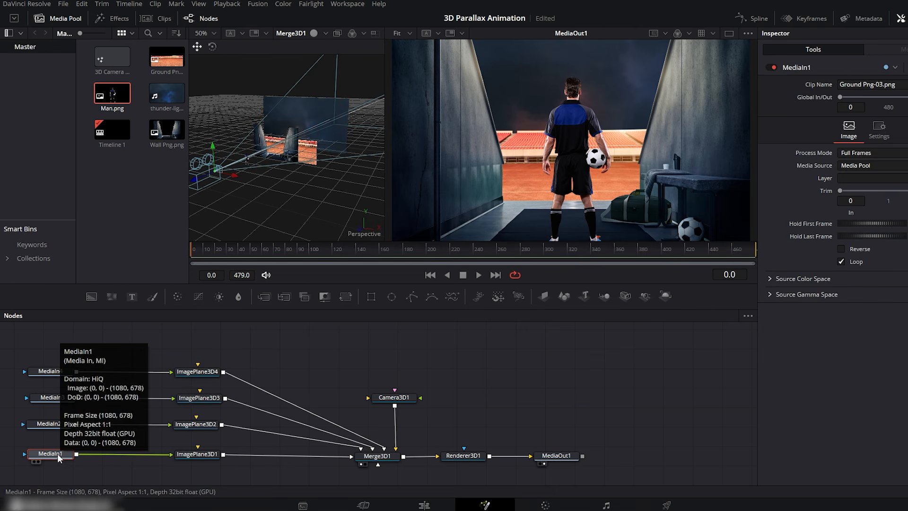
key(ctrl+space)
text(colo)
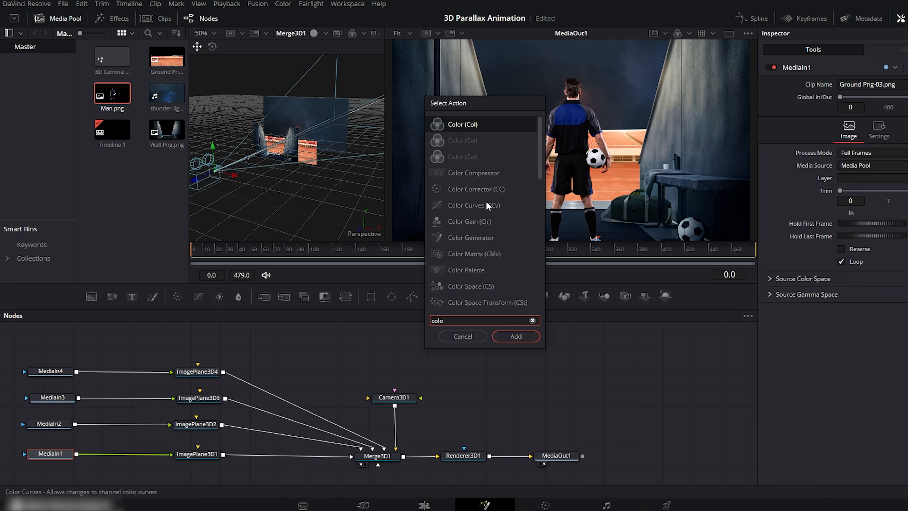
click(487, 189)
click(515, 335)
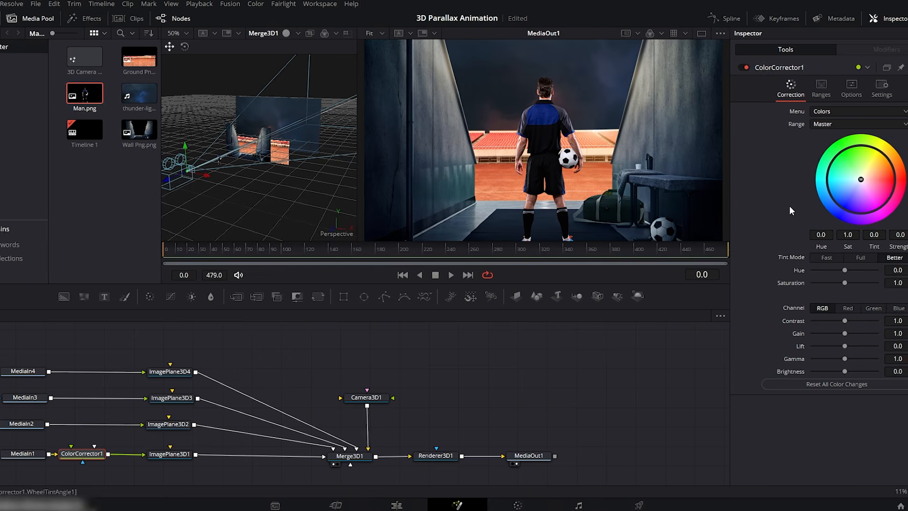
drag(821, 282, 787, 281)
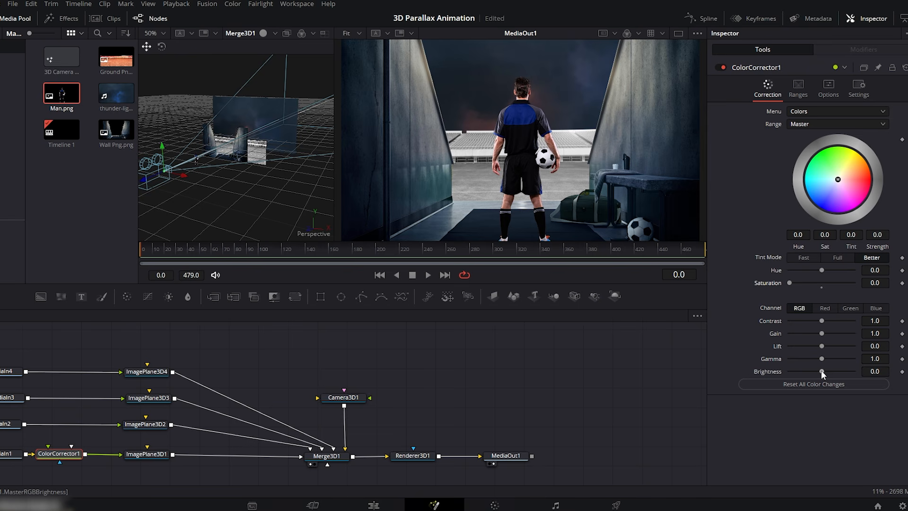
drag(822, 373, 814, 373)
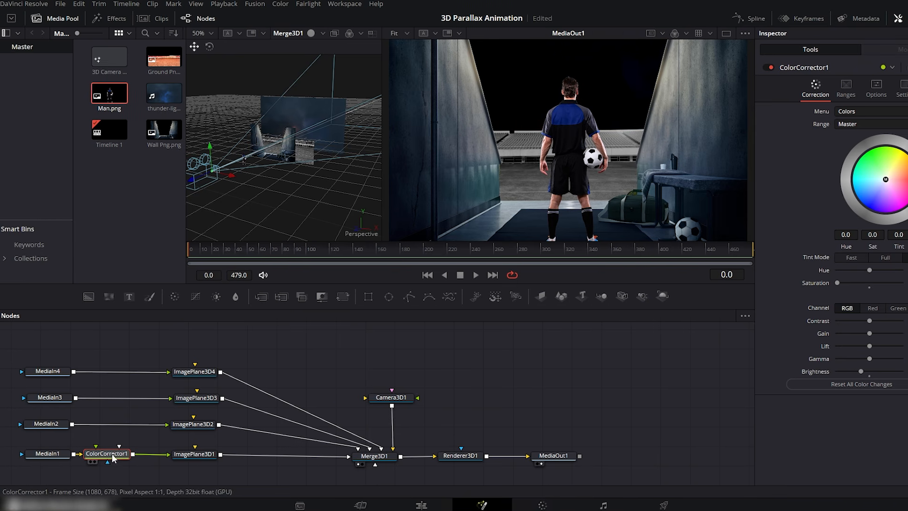
- Paste a copy of the ground's color corrector between MediaIn2 and ImagePlane3D2 and reset its brightness to 0
key(ctrl+v)
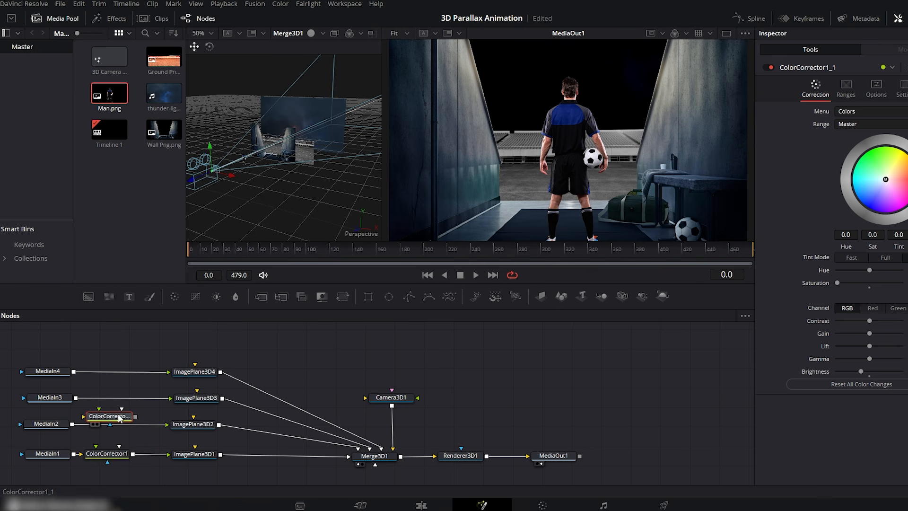
drag(119, 418, 124, 425)
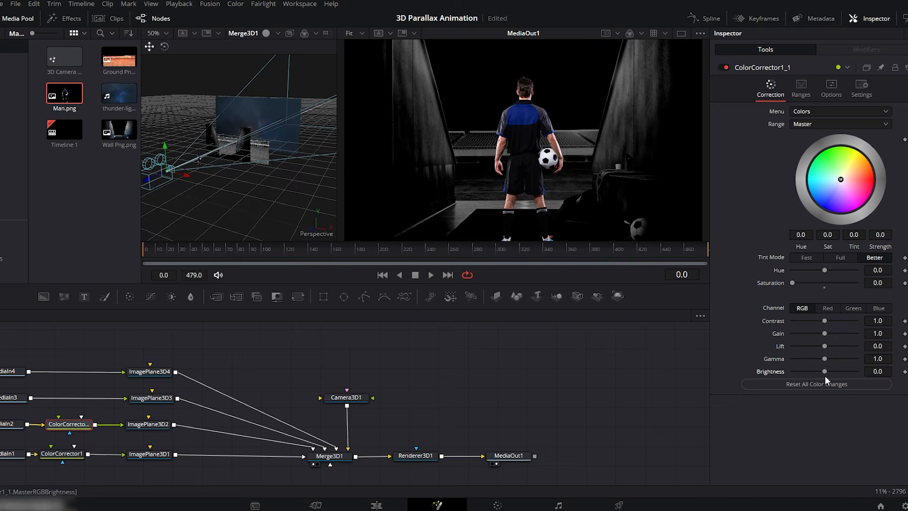
click(825, 376)
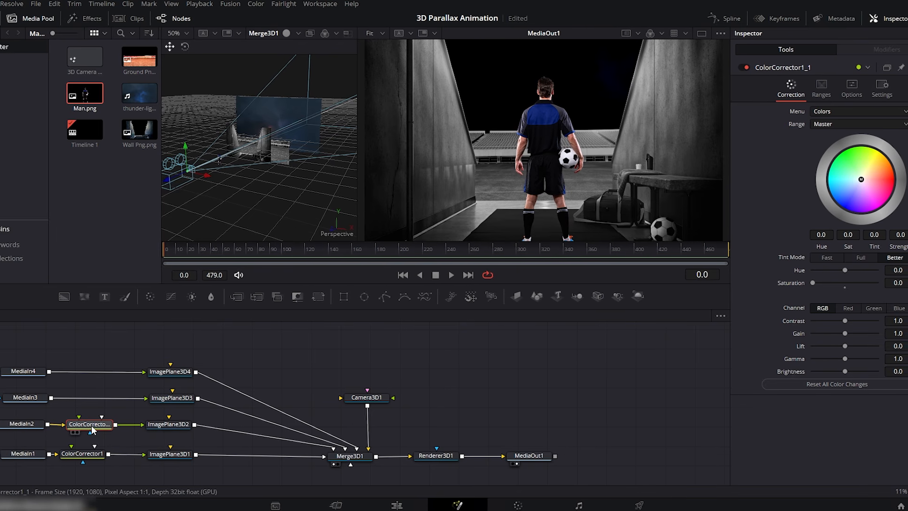
- Paste a color corrector between MediaIn3 and ImagePlane3D3, with brightness 0.37 and saturation 0.67
key(ctrl+v)
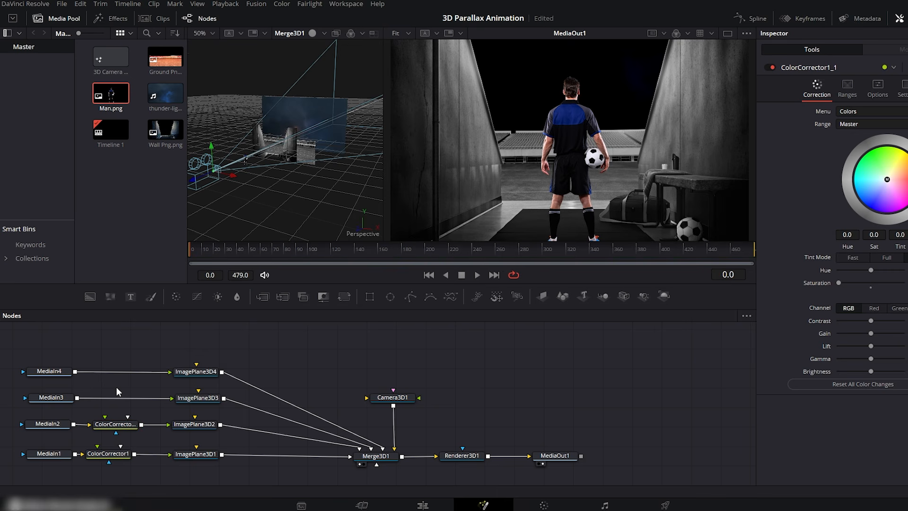
drag(117, 387, 123, 399)
drag(836, 371, 847, 368)
drag(804, 283, 823, 283)
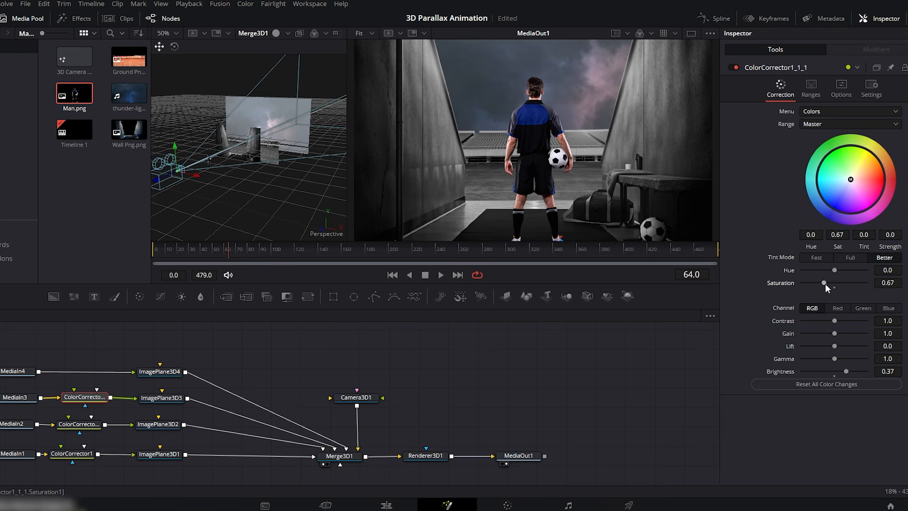
- Copy the wall's color corrector and insert the copy between MediaIn4 and ImagePlane3D4
click(75, 426)
key(ctrl+c)
click(84, 367)
key(ctrl+v)
drag(94, 374, 97, 375)
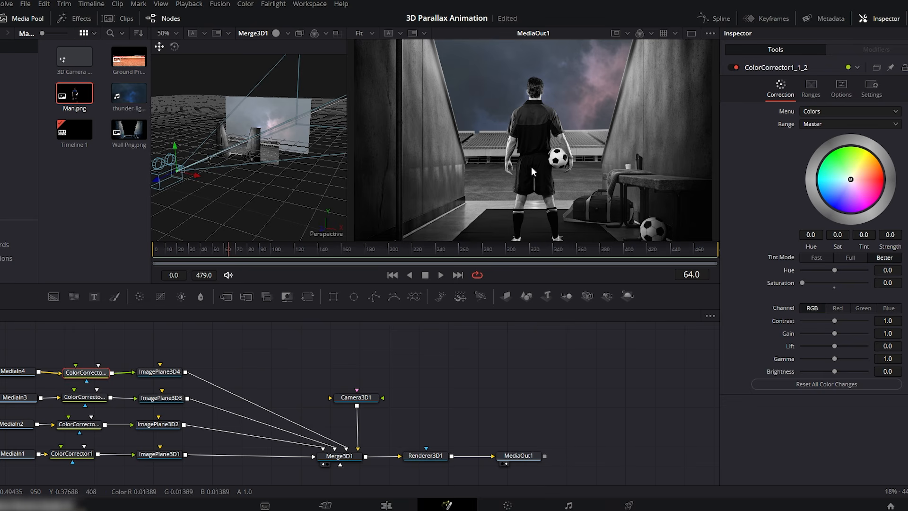
- Shift the thunder clip's image plane horizontally back to about X 0
click(161, 398)
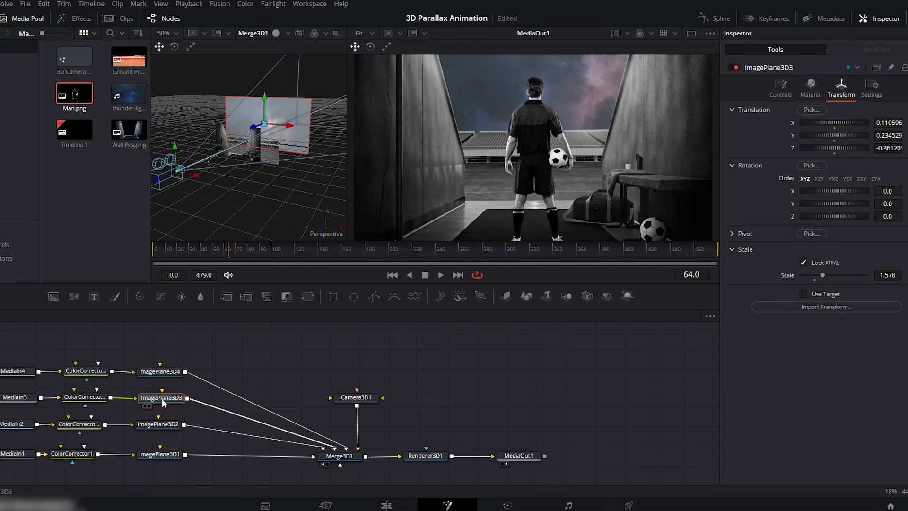
drag(287, 125, 283, 125)
mouse_move(350, 228)
mouse_down()
mouse_move(436, 227)
mouse_move(350, 229)
mouse_up()
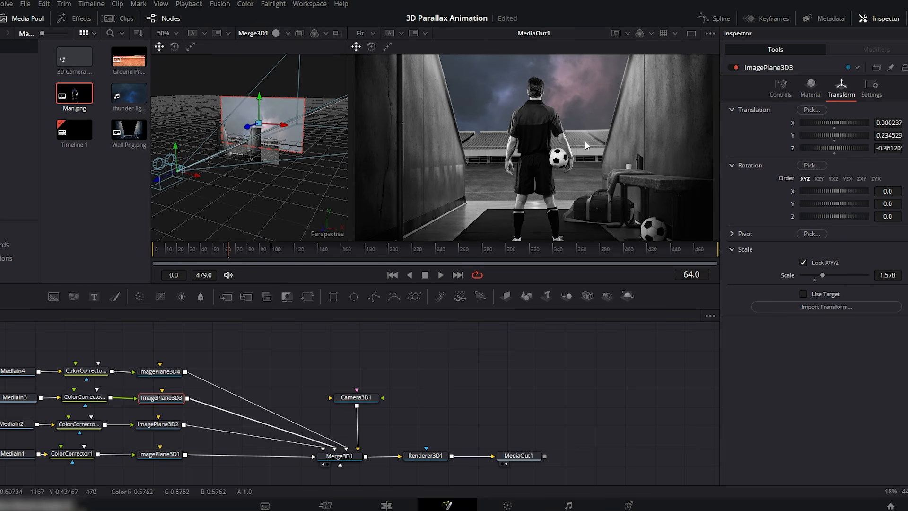
- Set the brightness of the ground's color corrector to -0.37
click(165, 428)
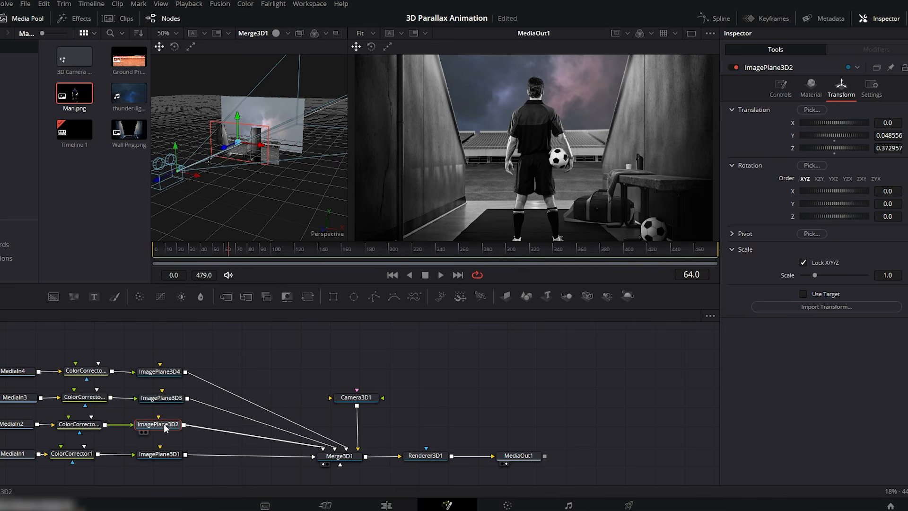
click(79, 424)
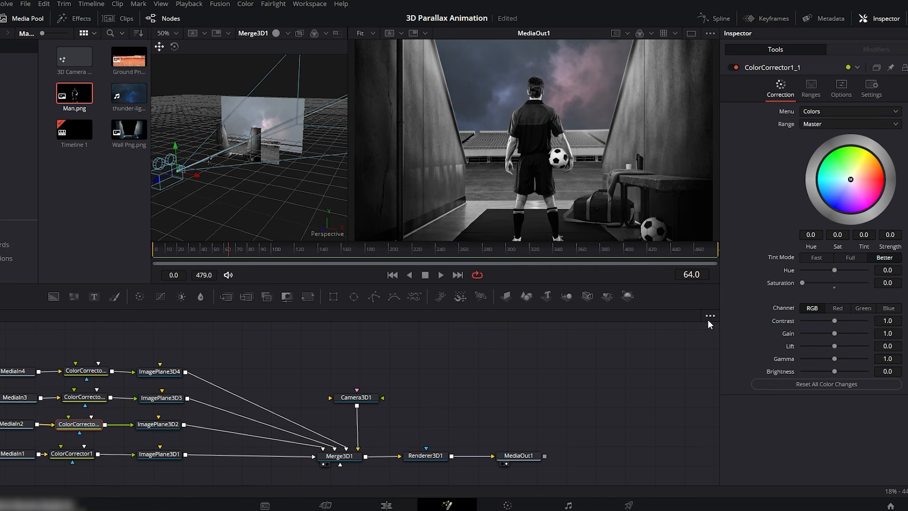
click(82, 452)
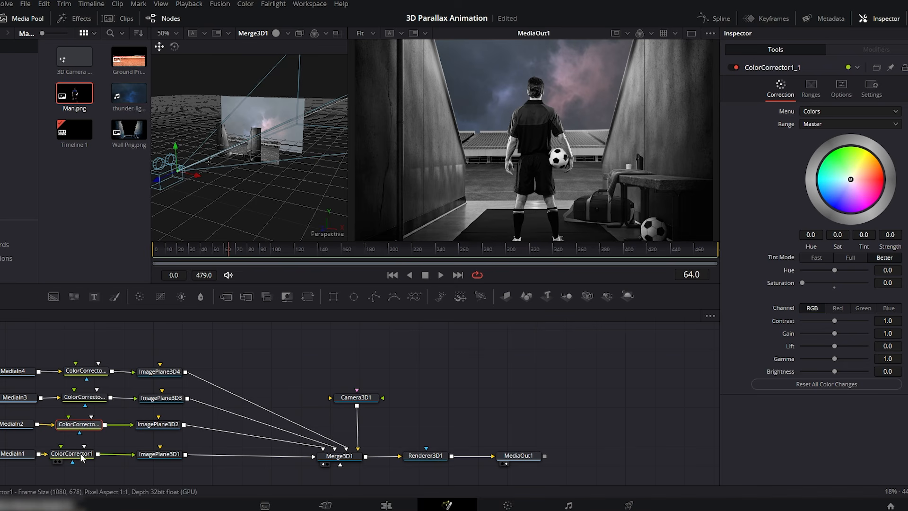
drag(834, 371, 824, 375)
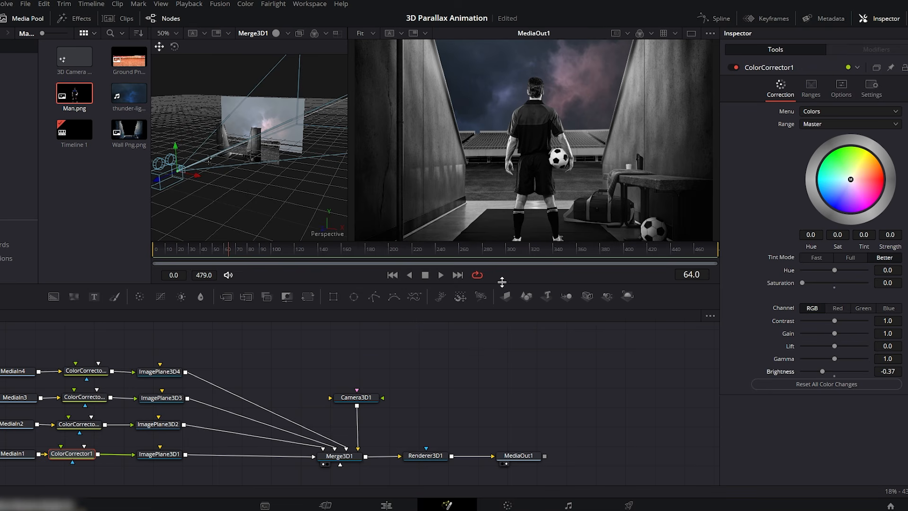
- Raise Camera3D1 to Y about 0.166 and move it forward to Z about 0.587 so that only the storm sky fills the frame
drag(358, 399, 361, 370)
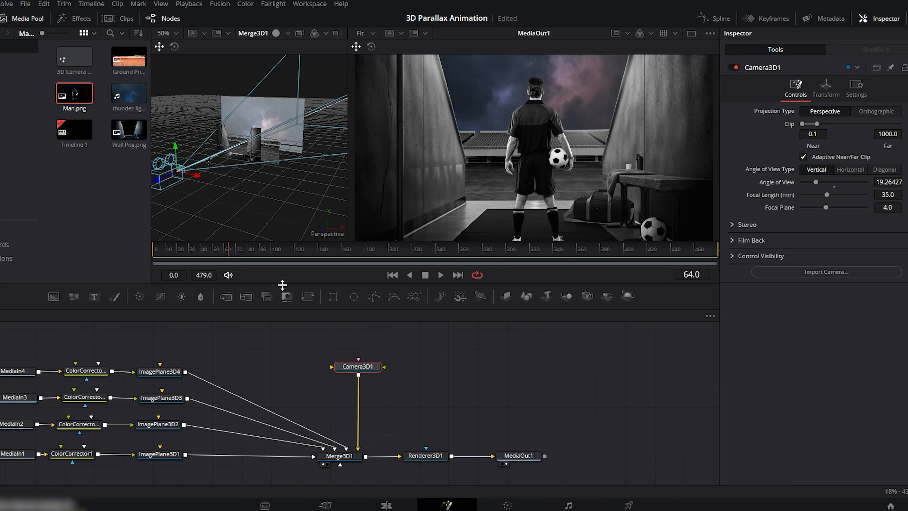
drag(197, 251, 37, 212)
click(148, 224)
drag(271, 150, 357, 201)
drag(101, 190, 178, 109)
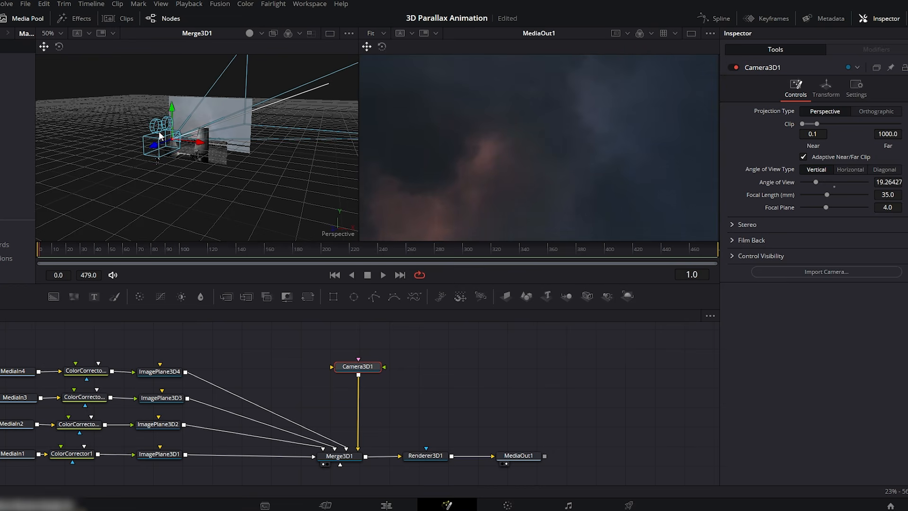
drag(154, 148, 160, 145)
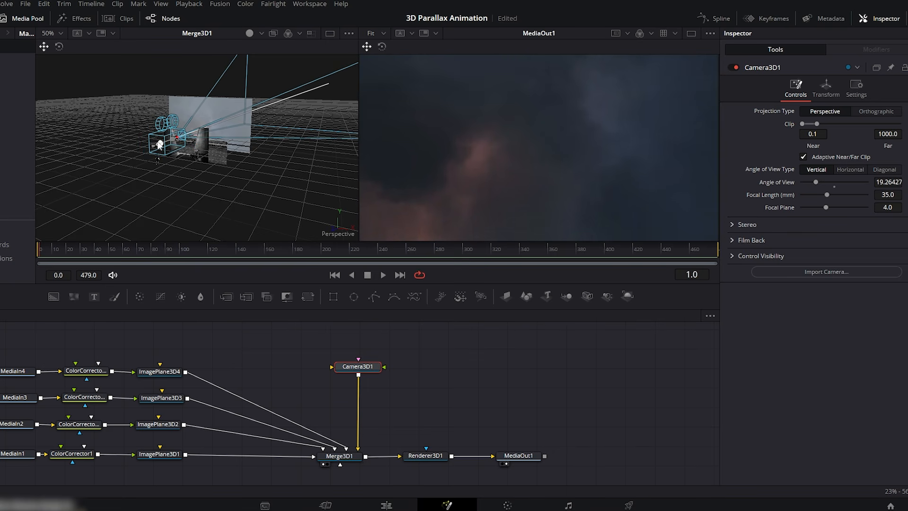
- Set keyframes on the camera's X, Y and Z translation at frame 0
drag(47, 253, 36, 251)
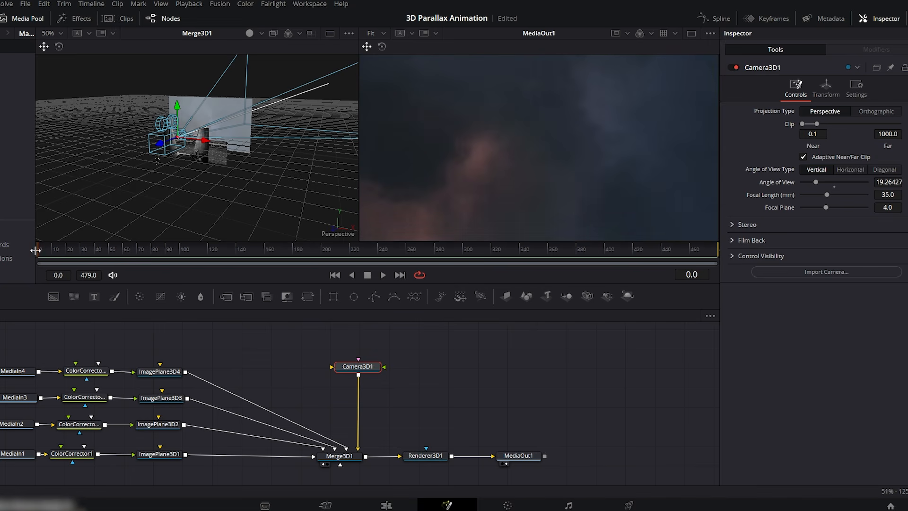
click(826, 88)
click(894, 124)
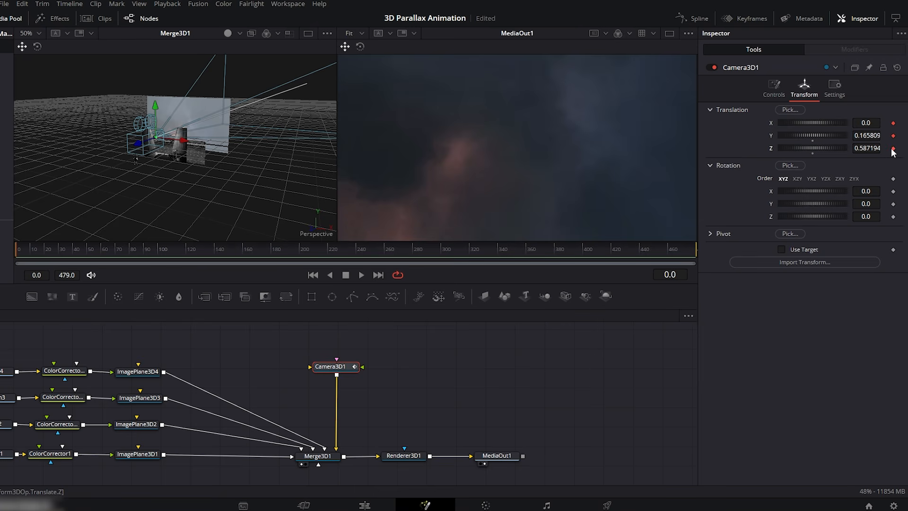
- Keyframe the camera back to Z about 1.19 at frame 100 and down to Y about 0.045 at frame 200
drag(112, 254, 158, 255)
drag(138, 146, 112, 155)
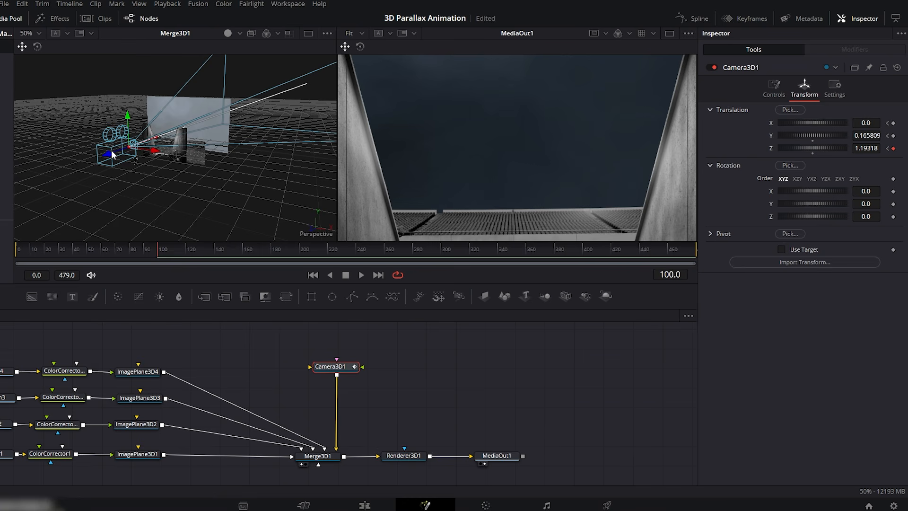
drag(162, 253, 304, 251)
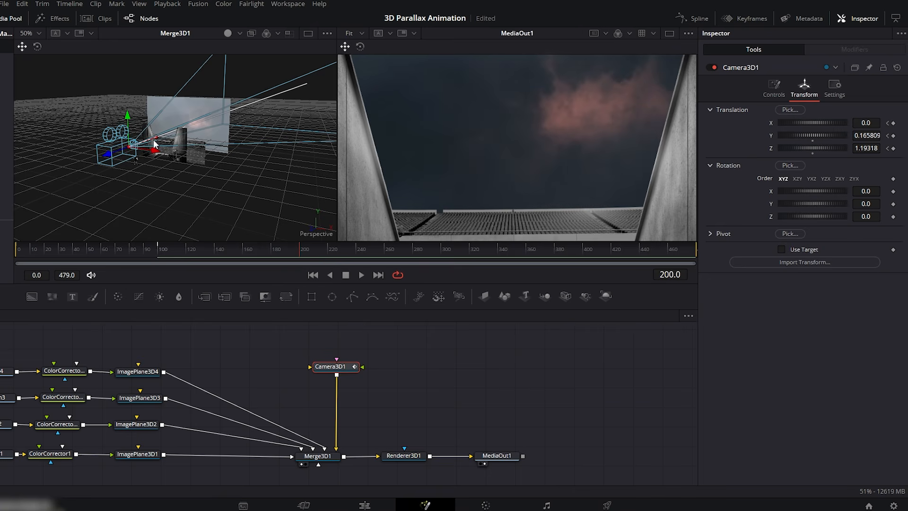
drag(127, 121, 128, 128)
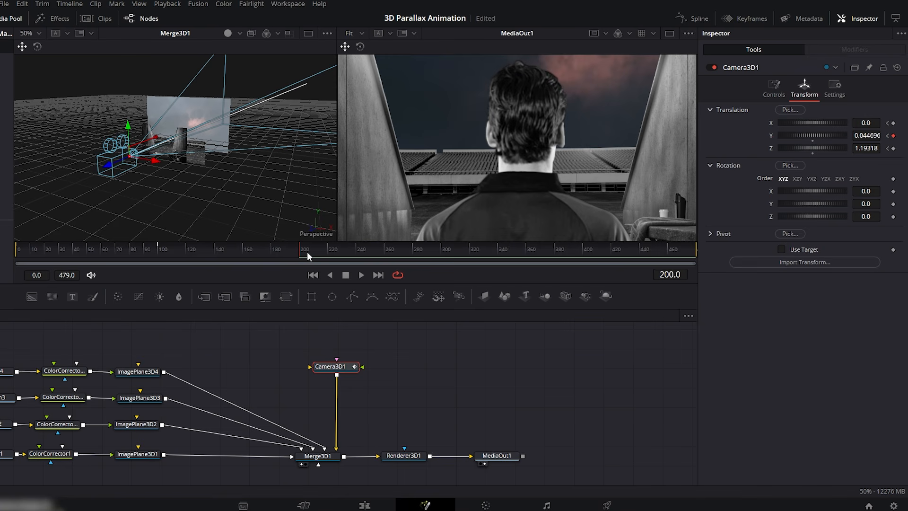
- Keyframe the camera back to Z about 1.65 at frame 380 and down to Y about 0.005 at frame 479
drag(307, 252, 555, 252)
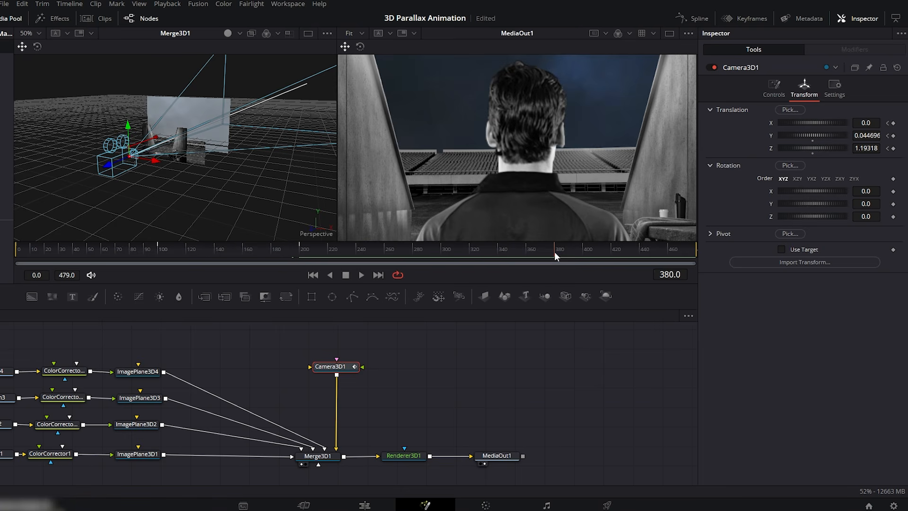
drag(108, 165, 81, 176)
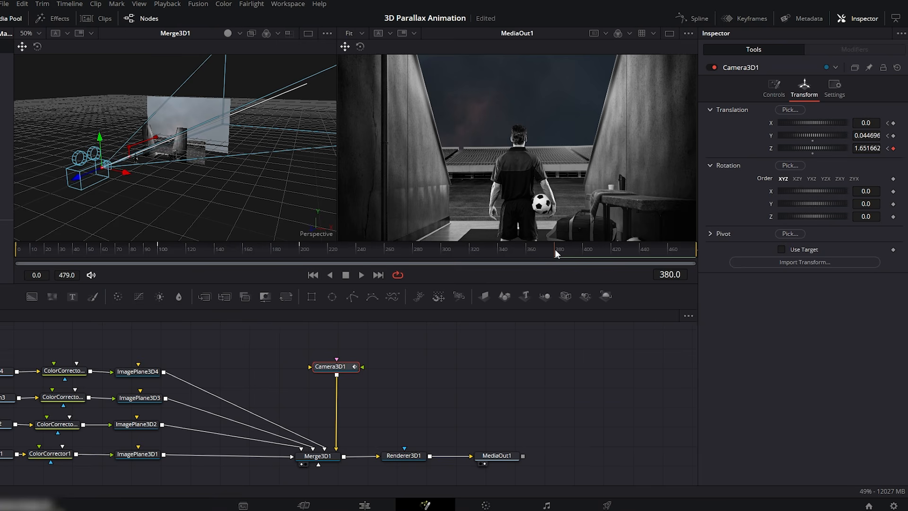
drag(618, 252, 695, 257)
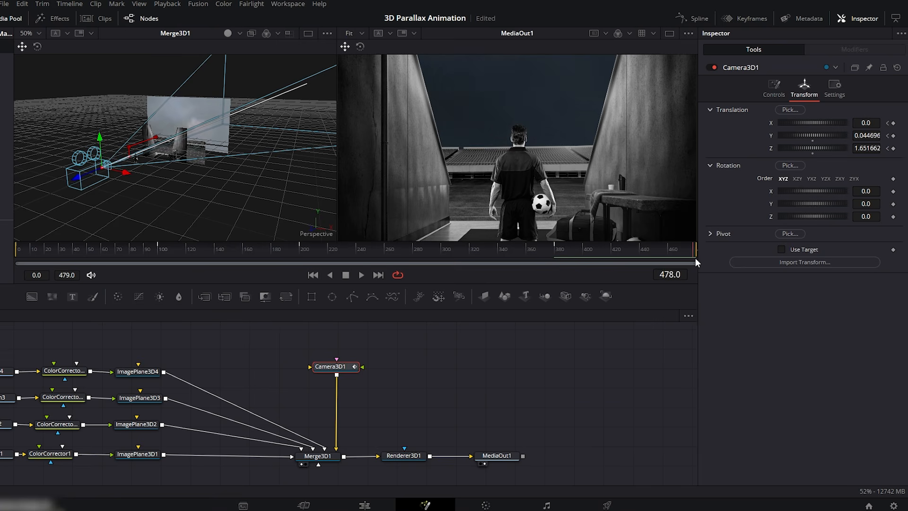
drag(101, 147, 100, 145)
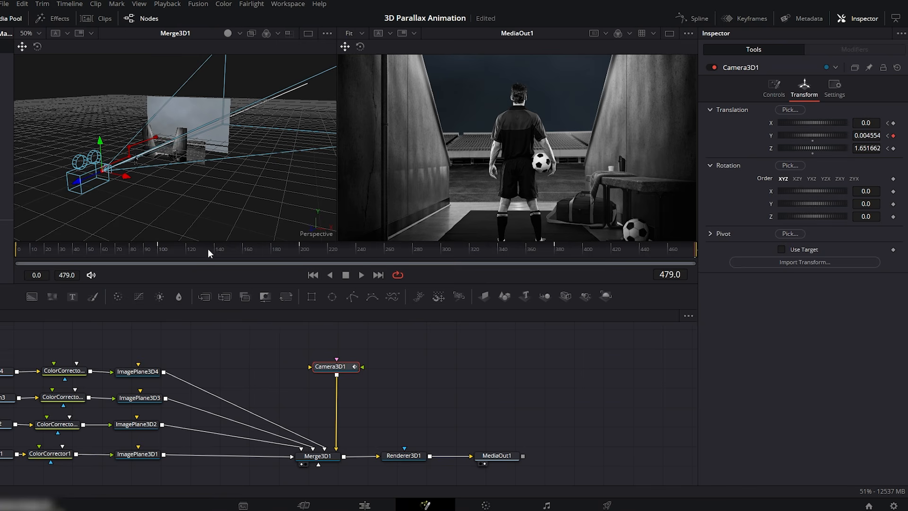
- Smooth all of the camera's X, Y and Z offset keyframes in the spline editor
click(697, 18)
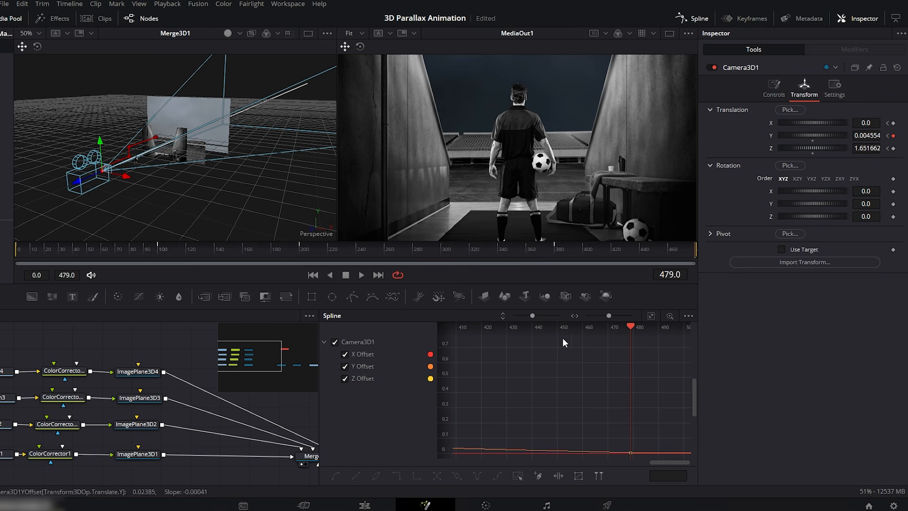
click(651, 316)
drag(650, 341, 461, 461)
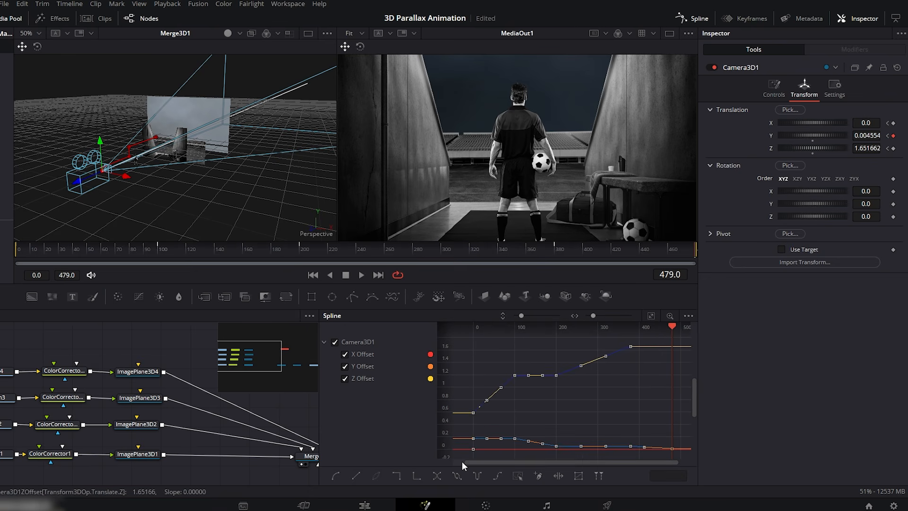
key(shift+s)
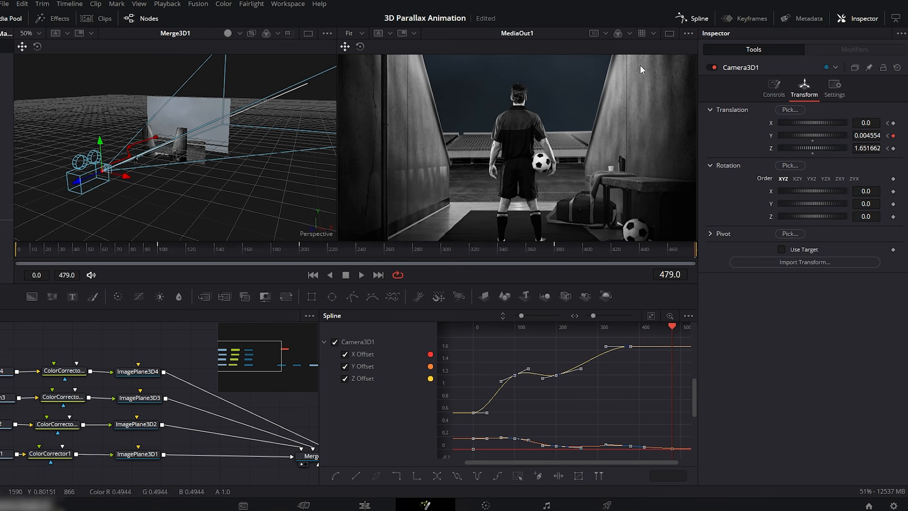
click(702, 18)
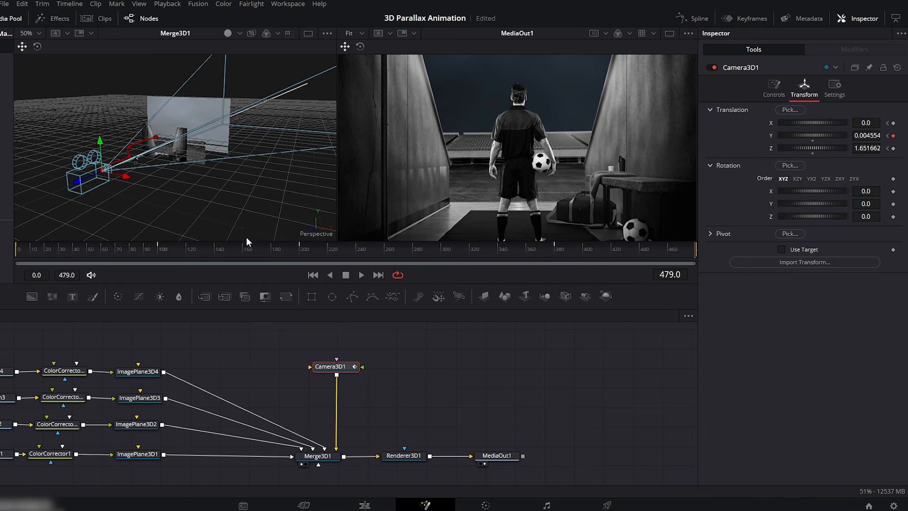
- Set proxy handling to Prefer Proxies and play back the camera animation from frame 0
click(20, 250)
key(space)
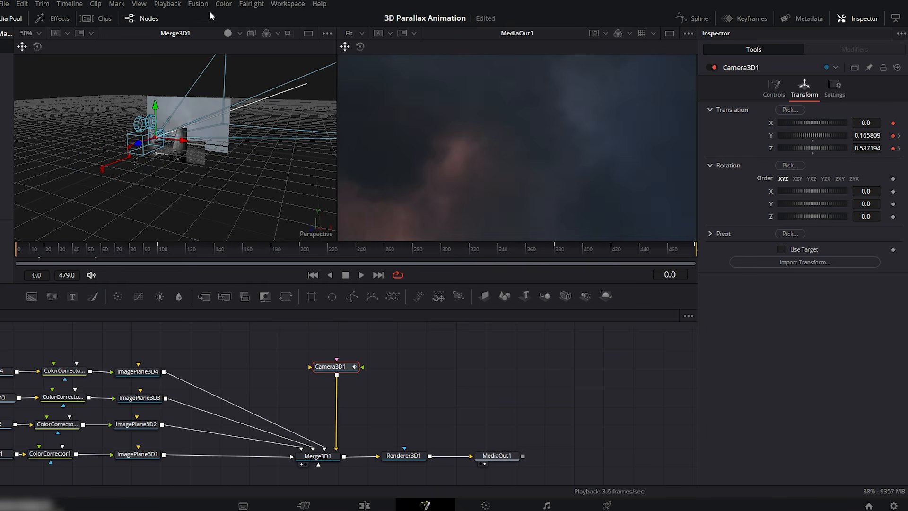
click(168, 4)
mouse_move(177, 24)
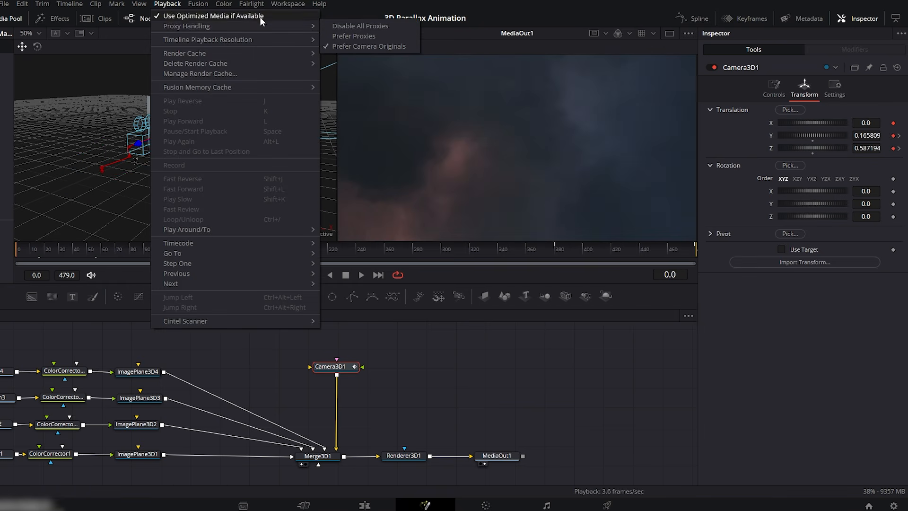
click(351, 36)
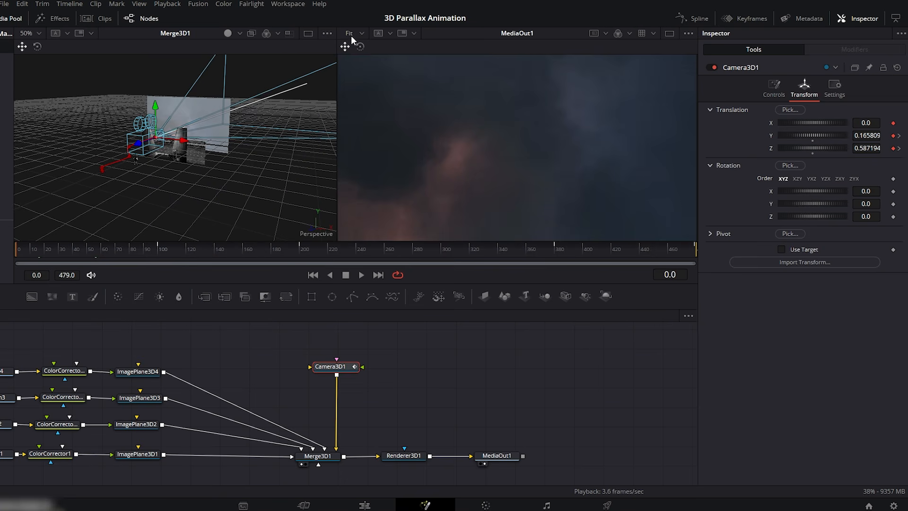
click(361, 276)
- Merge a text node between Renderer3D1 and MediaOut1 with the text "Beneath the Storm"
click(653, 457)
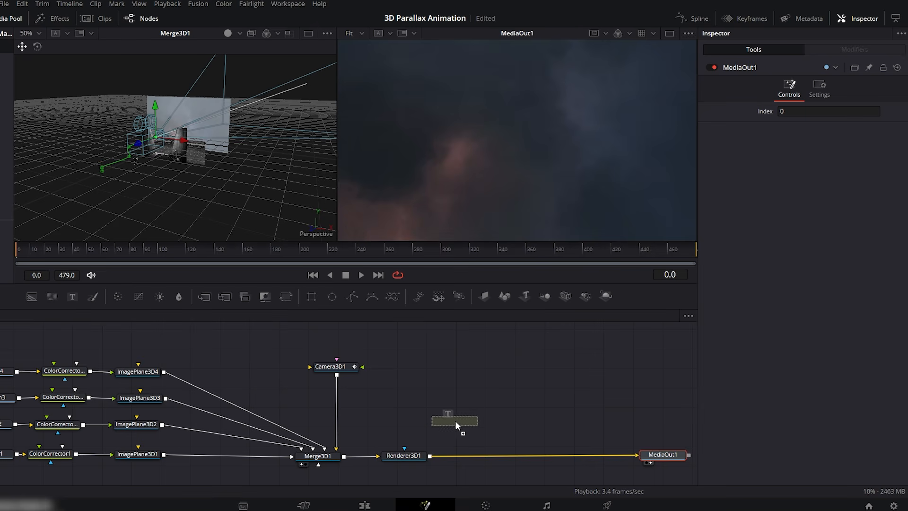
drag(456, 423, 457, 423)
drag(429, 458, 428, 456)
click(466, 423)
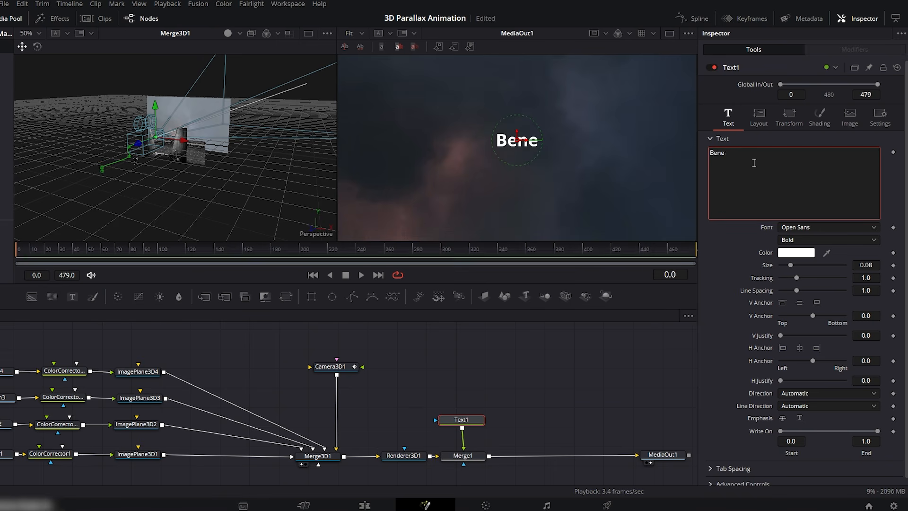
text(he Storm)
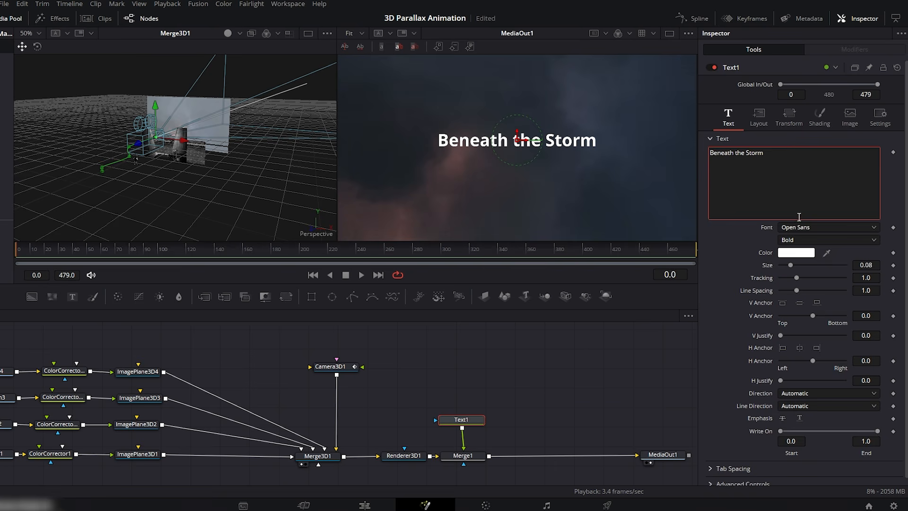
- Format the "Beneath the Storm" title in Bebas Neue Regular at a size of about 0.107
click(804, 228)
scroll(804, 228, up, 10)
click(803, 253)
click(802, 240)
click(794, 288)
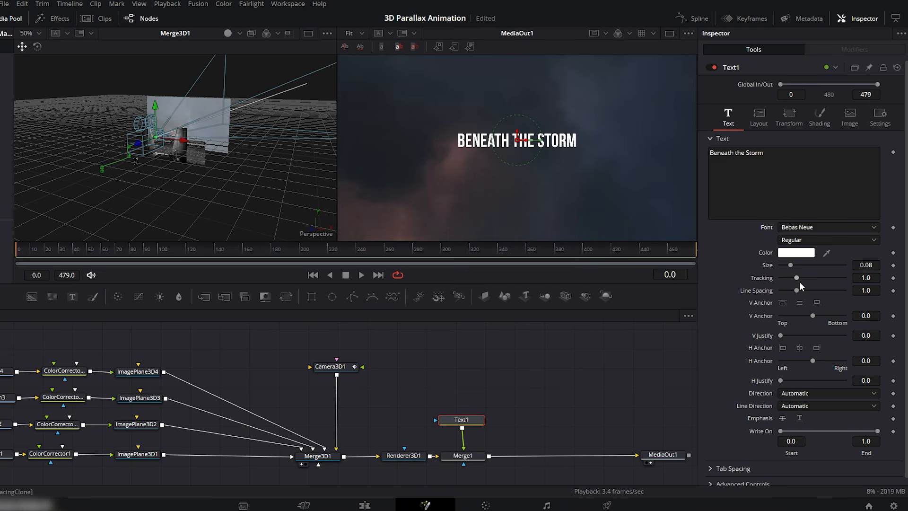
drag(854, 268, 860, 269)
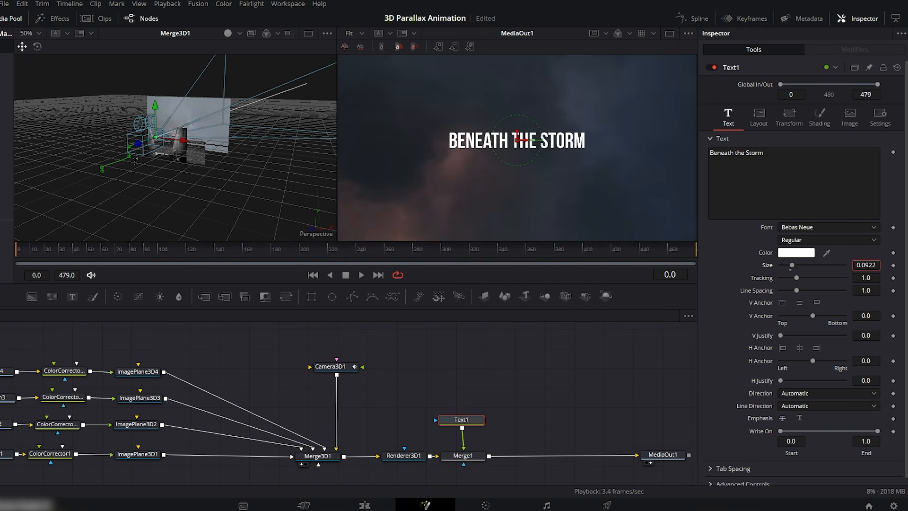
click(669, 34)
drag(499, 283, 498, 316)
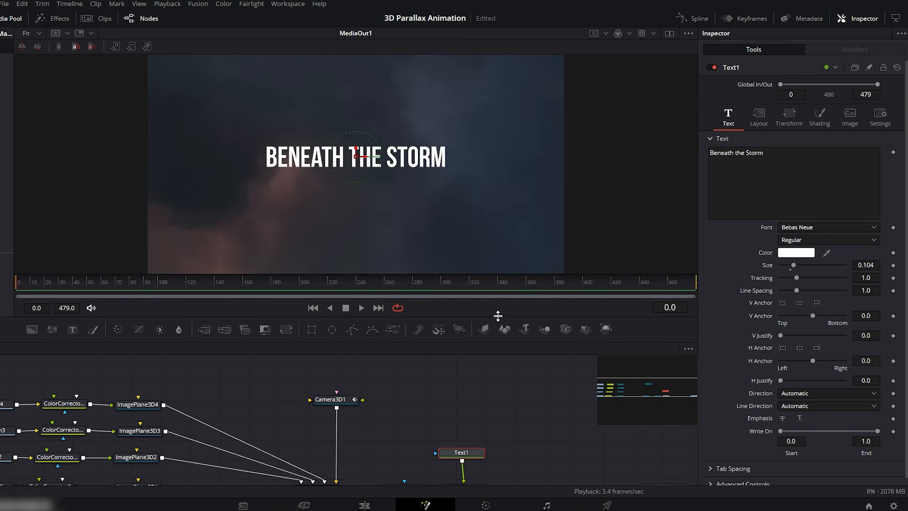
drag(863, 266, 874, 266)
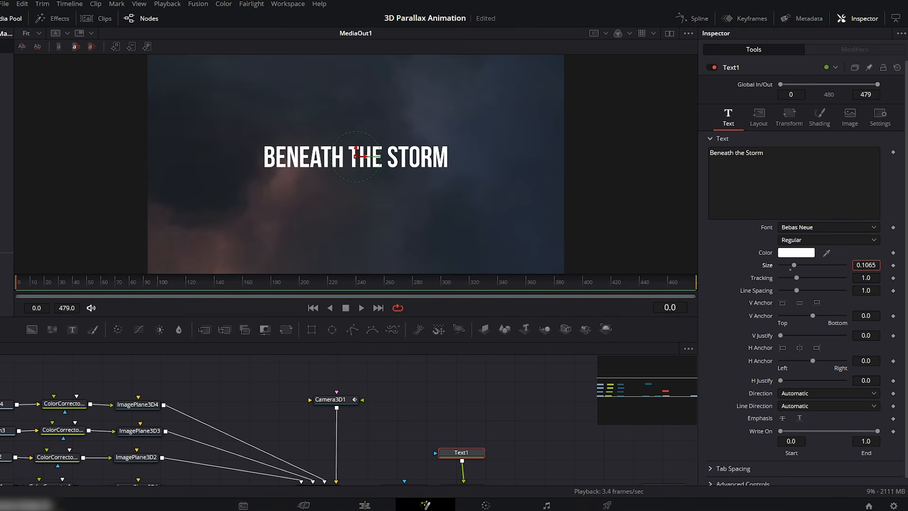
- Animate the title's Write On end from 0 at frame 20 to 1 at frame 40, and hold it with a keyframe at frame 60
drag(26, 284, 46, 282)
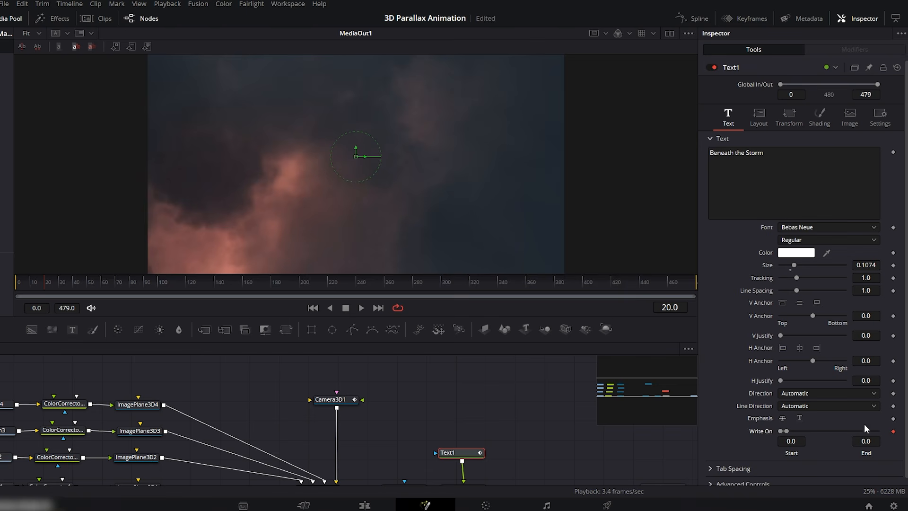
drag(49, 283, 73, 284)
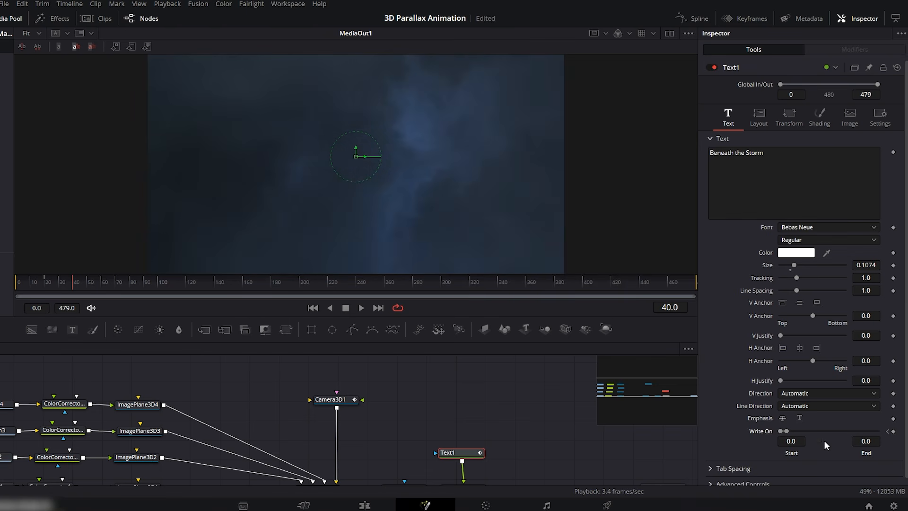
drag(786, 431, 810, 431)
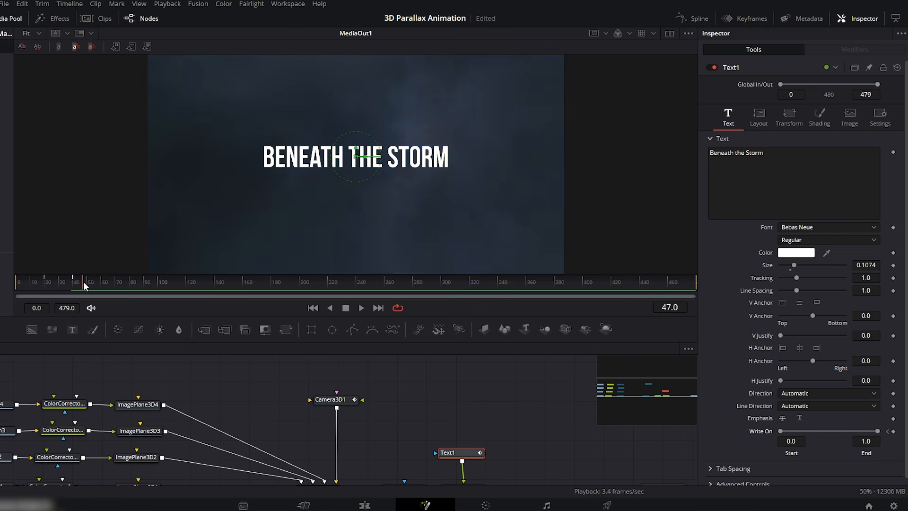
drag(84, 285, 101, 284)
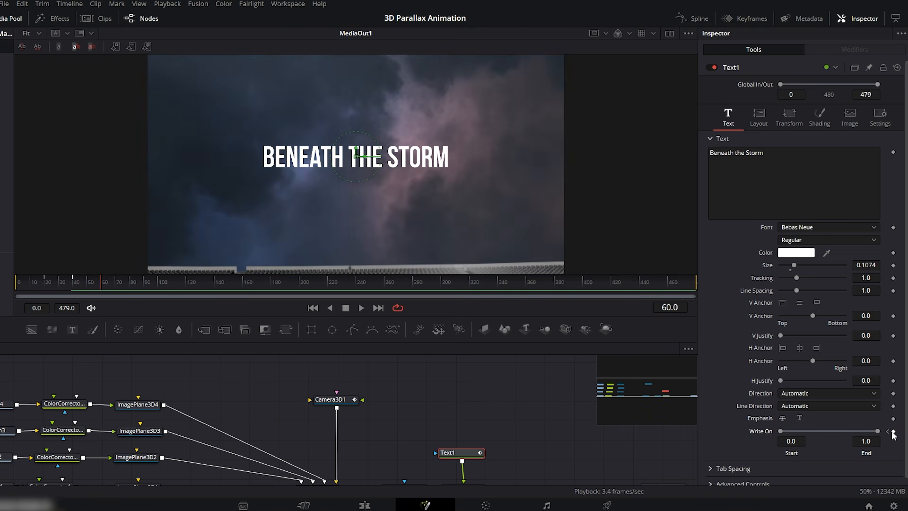
drag(108, 284, 118, 287)
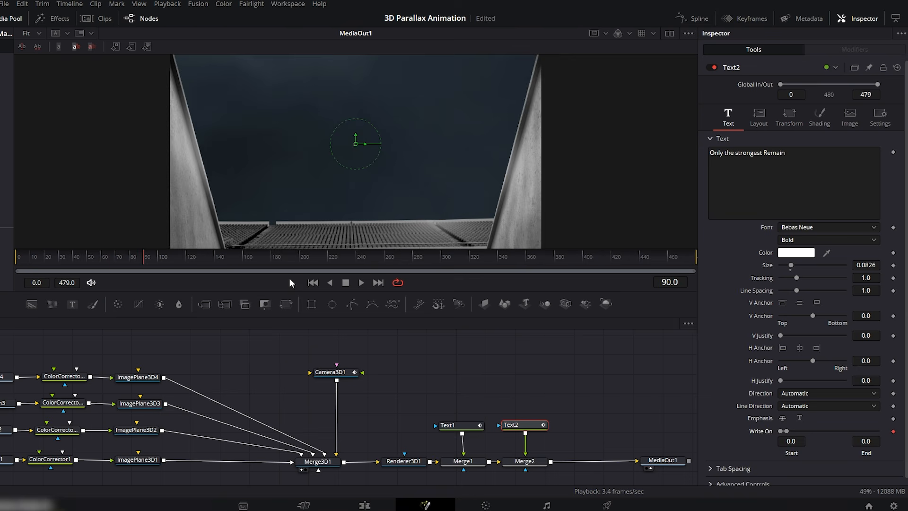
- Animate the "Only the strongest Remain" title and add animated titles "One Player", "One Final Chance", "Under the Thunder" and "Fear The Storm"
click(183, 259)
drag(183, 259, 243, 260)
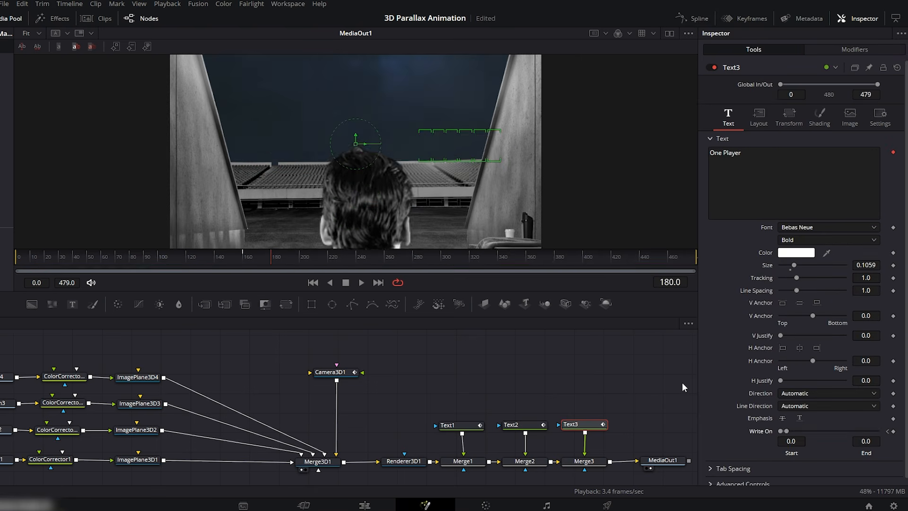
click(329, 260)
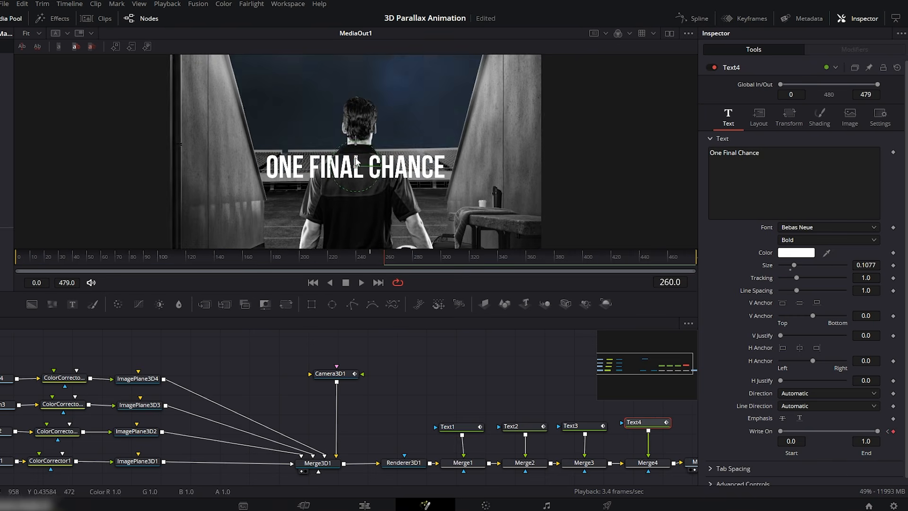
click(428, 258)
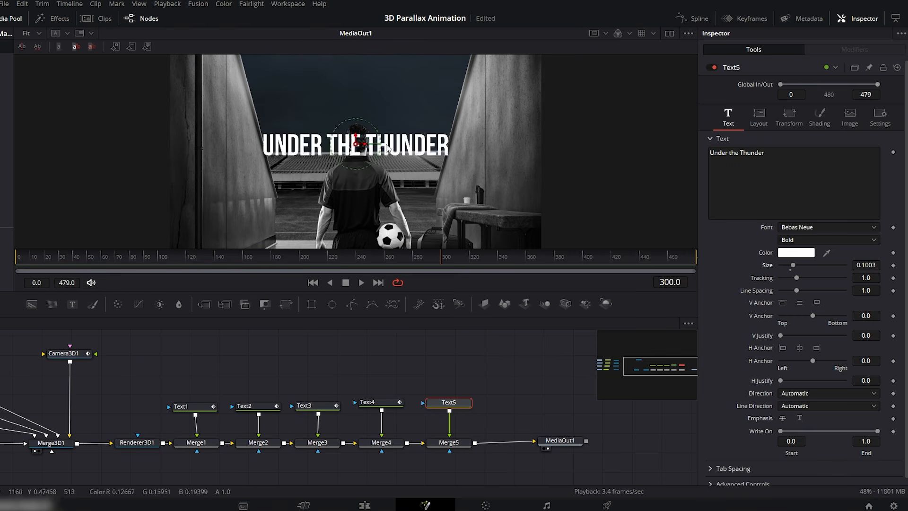
drag(447, 258, 536, 258)
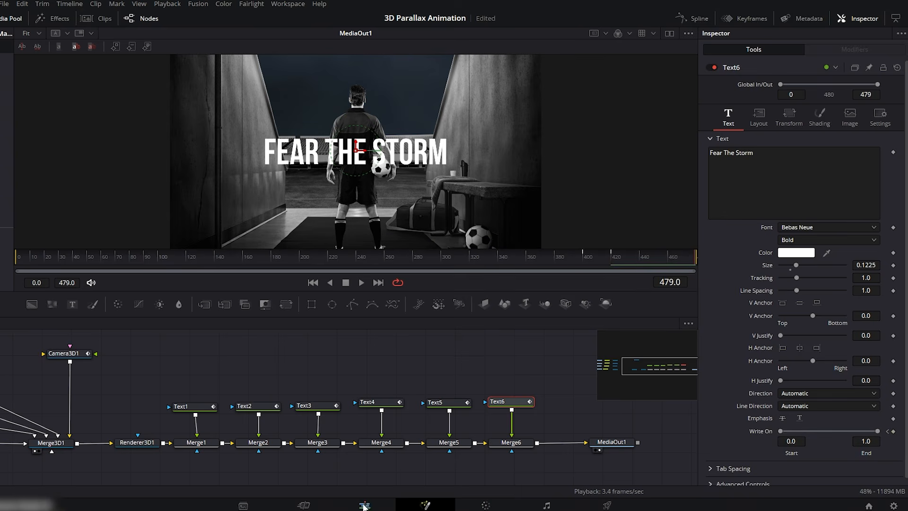
- Return to Timeline 1 on the Edit page and play back the 3D Camera Animation clip from its start
click(364, 505)
click(2, 19)
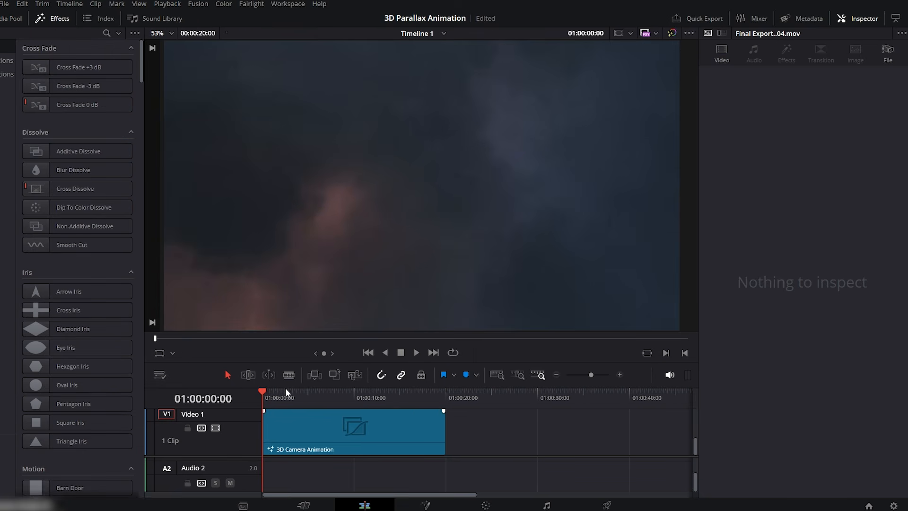
key(space)
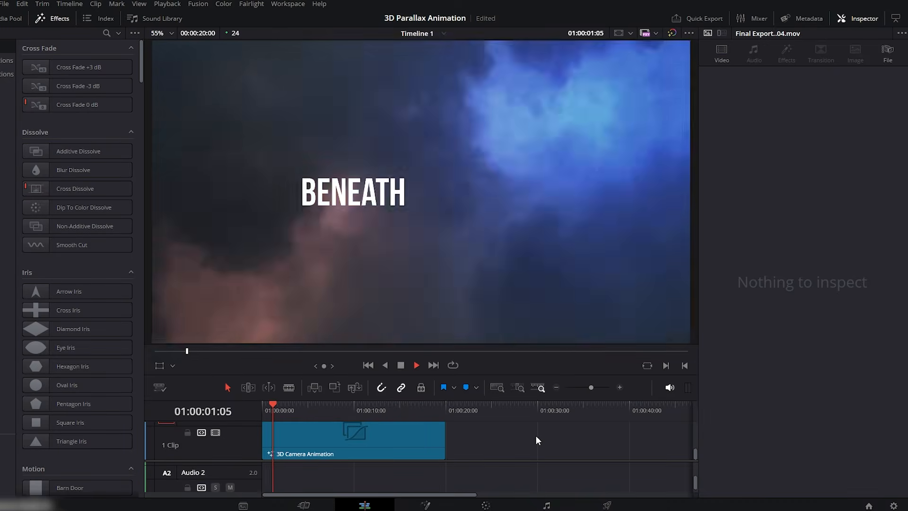